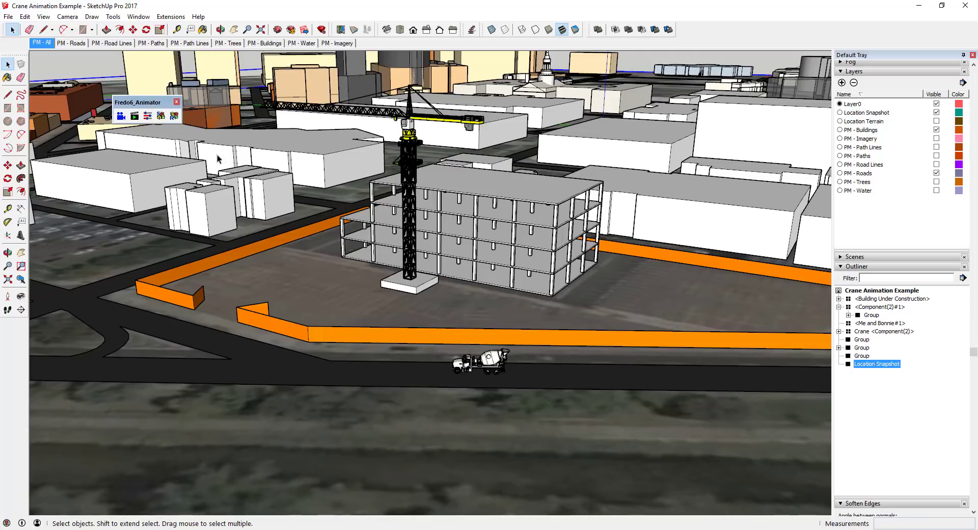
Examine the construction site, the surrounding city model and the tower crane beside the unfinished building
left_click_drag(138, 108, 137, 113)
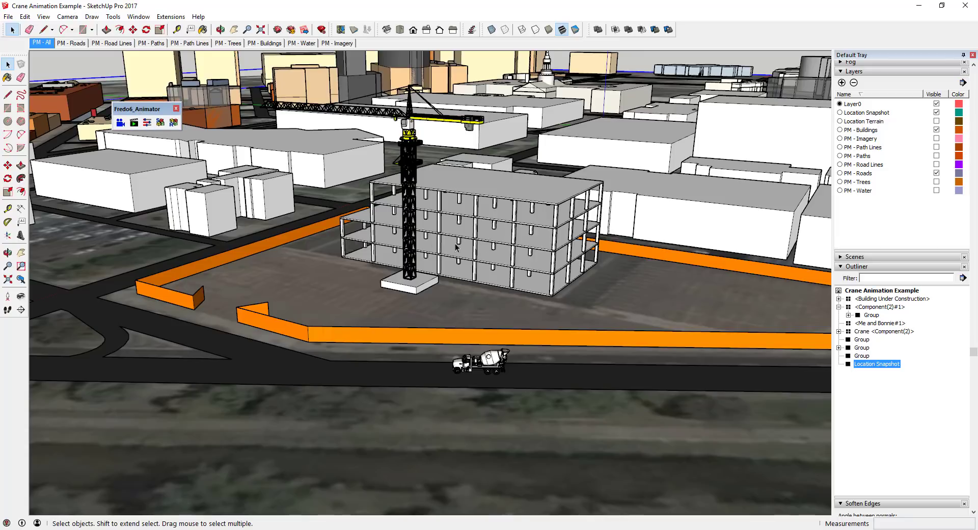
scroll(443, 245, "down", 3)
scroll(448, 244, "down", 2)
scroll(497, 207, "down", 1)
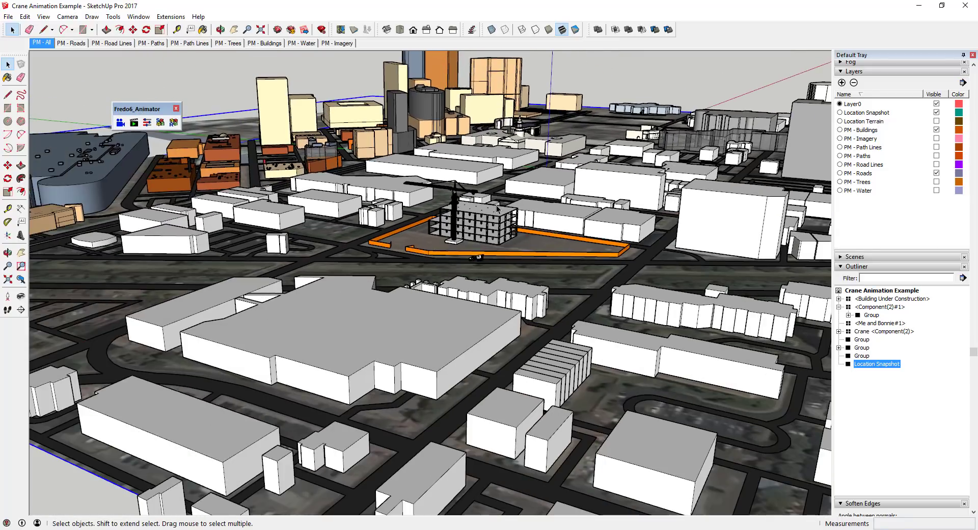
middle_click_drag(497, 207, 362, 252)
scroll(362, 252, "up", 1)
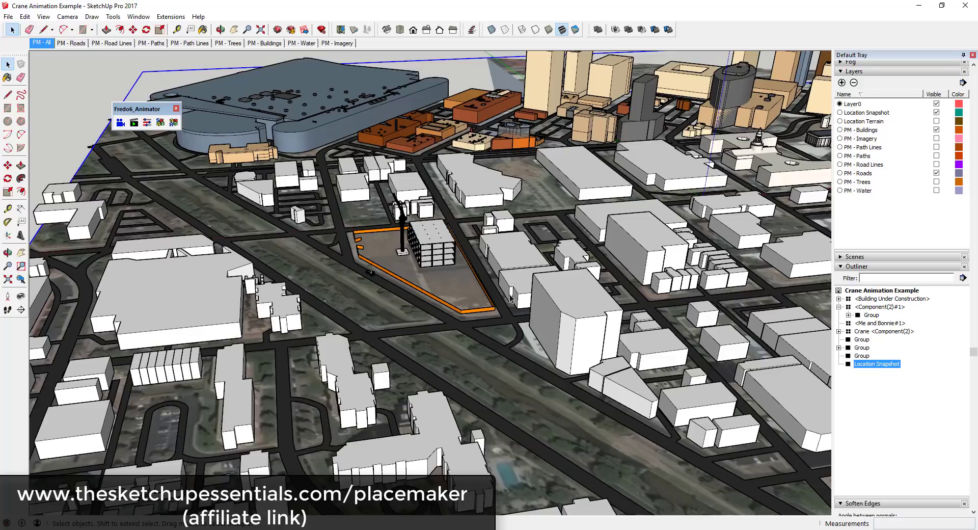
scroll(395, 256, "up", 4)
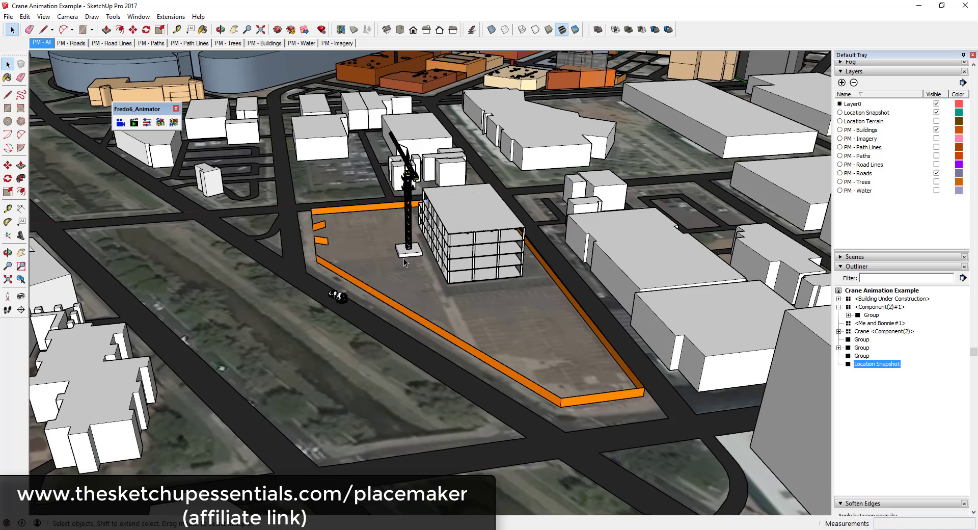
scroll(404, 262, "down", 8)
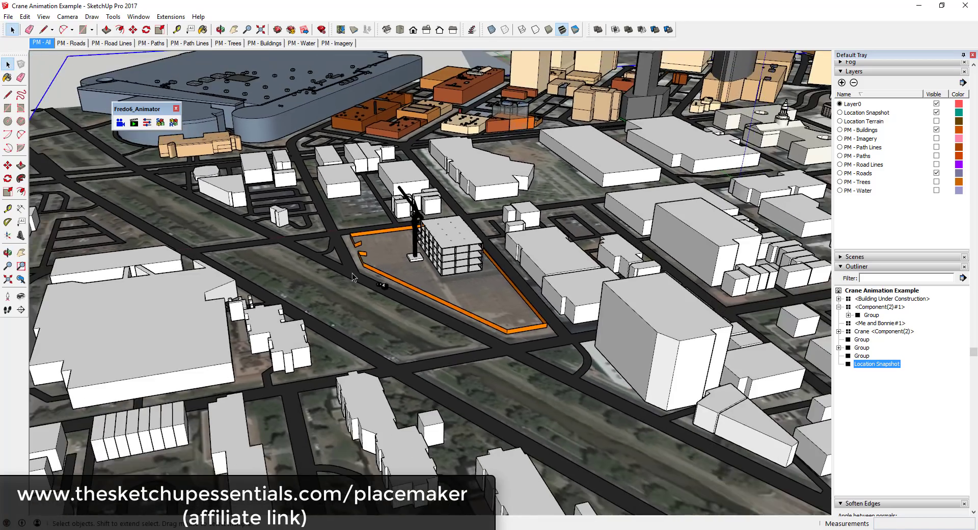
mouse_move(352, 276)
middle_mouse_down()
mouse_move(359, 260)
mouse_move(344, 278)
middle_mouse_up()
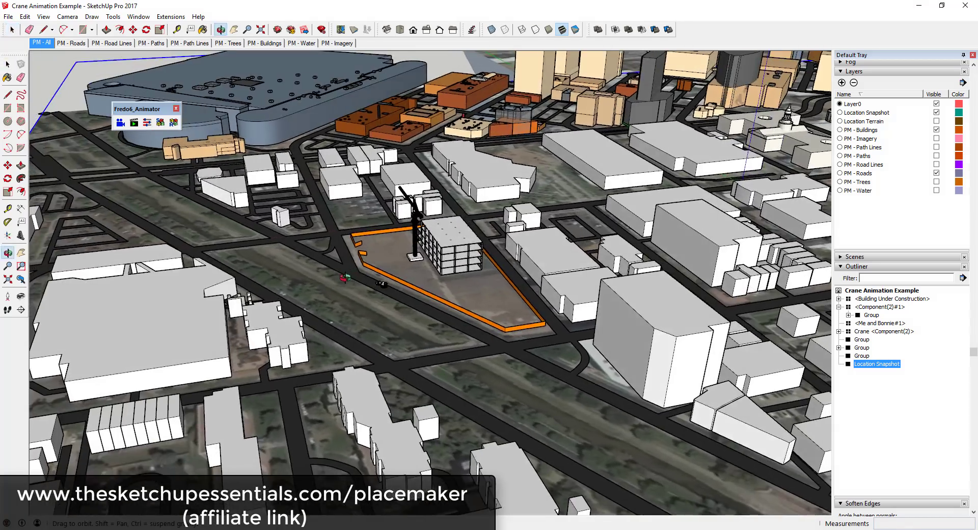
scroll(347, 277, "down", 3)
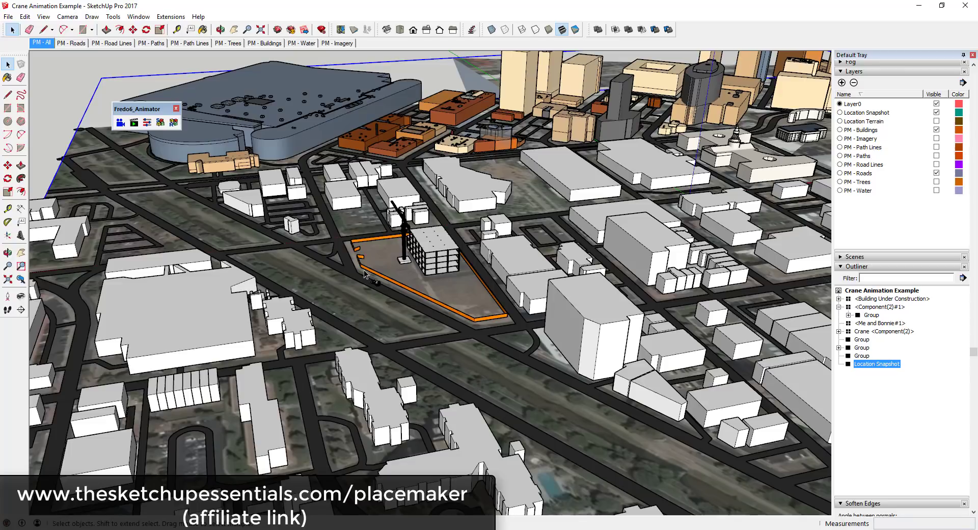
scroll(363, 260, "down", 4)
scroll(361, 252, "up", 5)
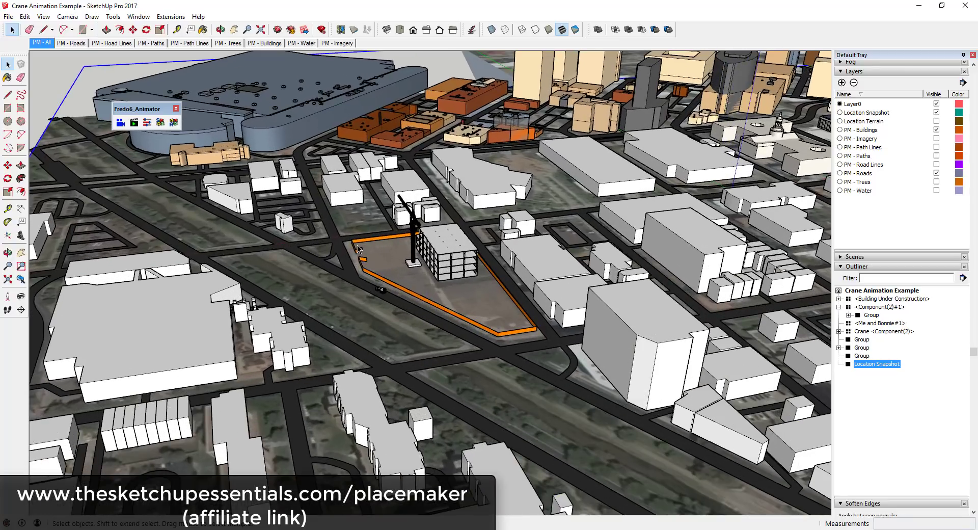
middle_click_drag(357, 251, 517, 351)
scroll(422, 259, "up", 5)
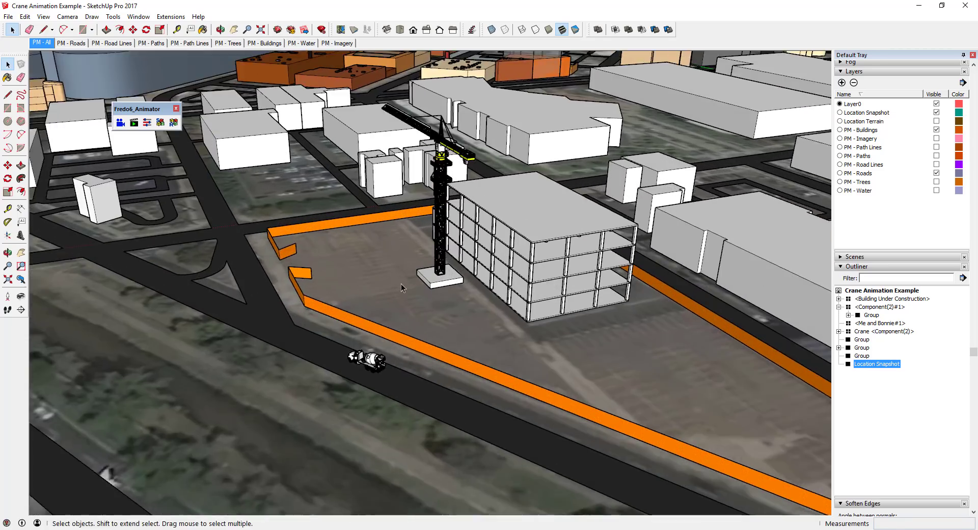
middle_click_drag(402, 288, 462, 238)
scroll(462, 239, "up", 1)
left_click(447, 198)
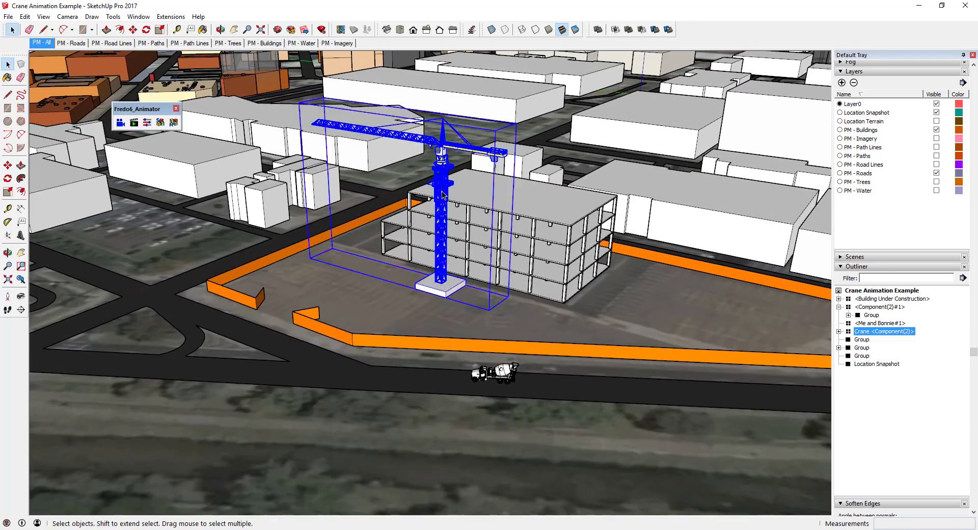
scroll(444, 188, "up", 3)
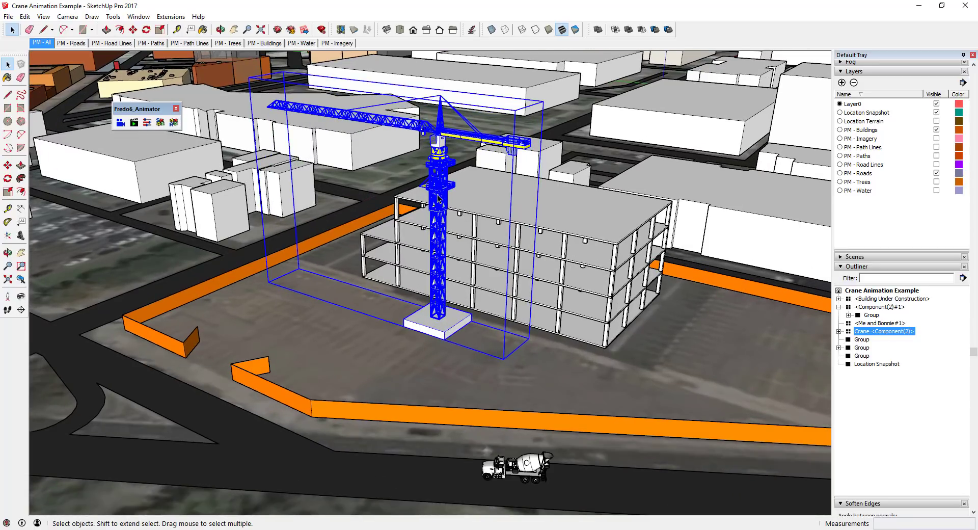
Open the Animator film editor and name the new film Construction Jobsite Movement
left_click(134, 123)
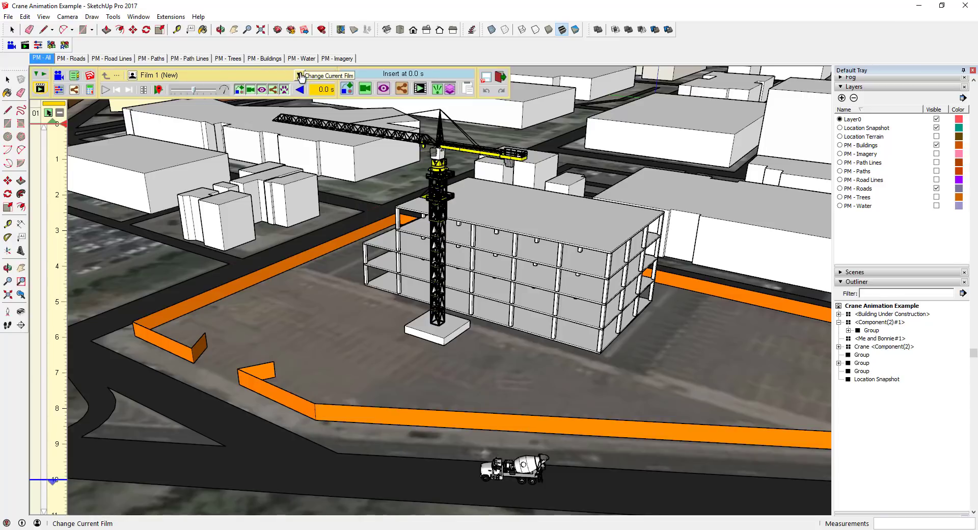
left_click(150, 77)
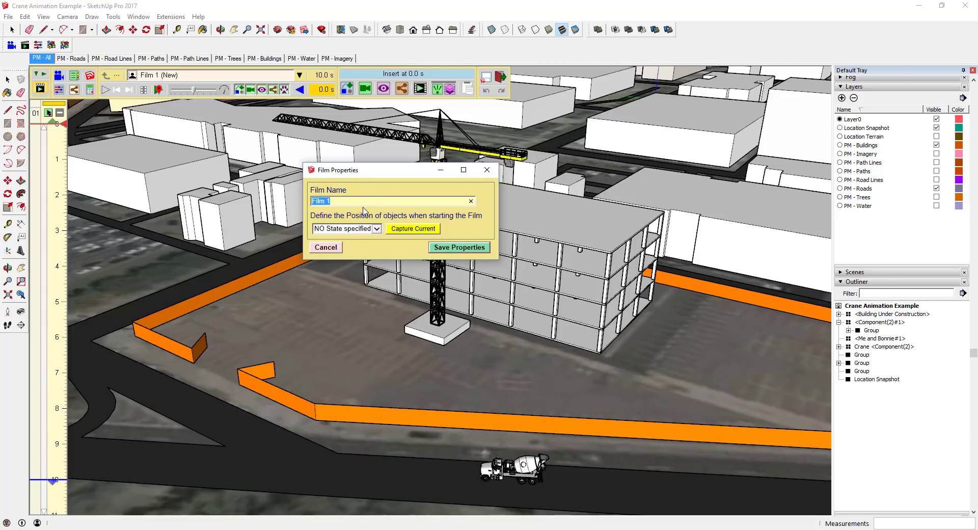
type("Con")
type("struction Anima")
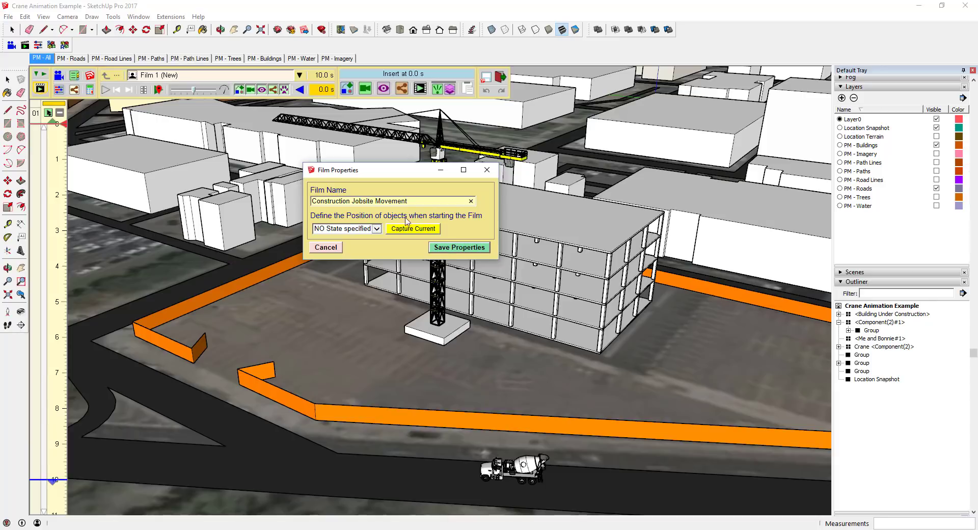
left_click(448, 248)
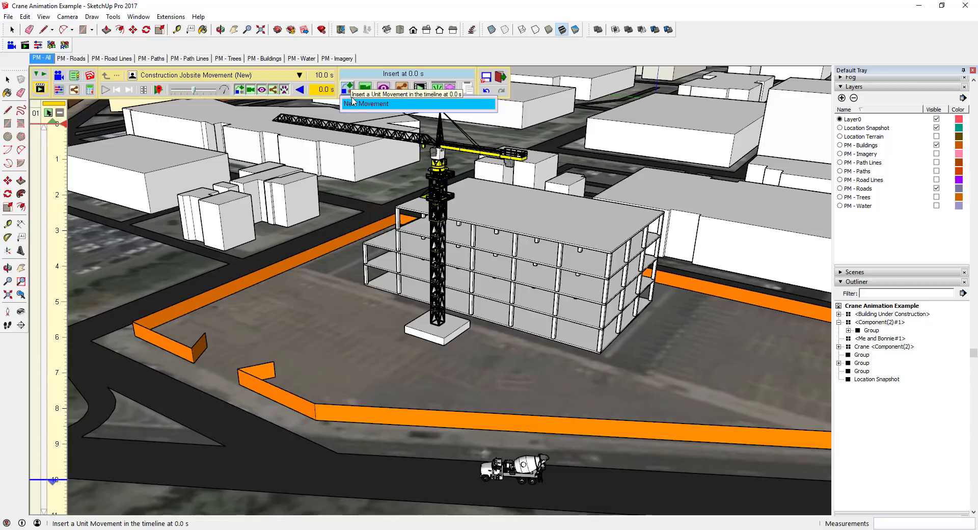
Insert a new movement at 0.0 s in the film's timeline and name it Crane Rotation
left_click(348, 90)
left_click(360, 107)
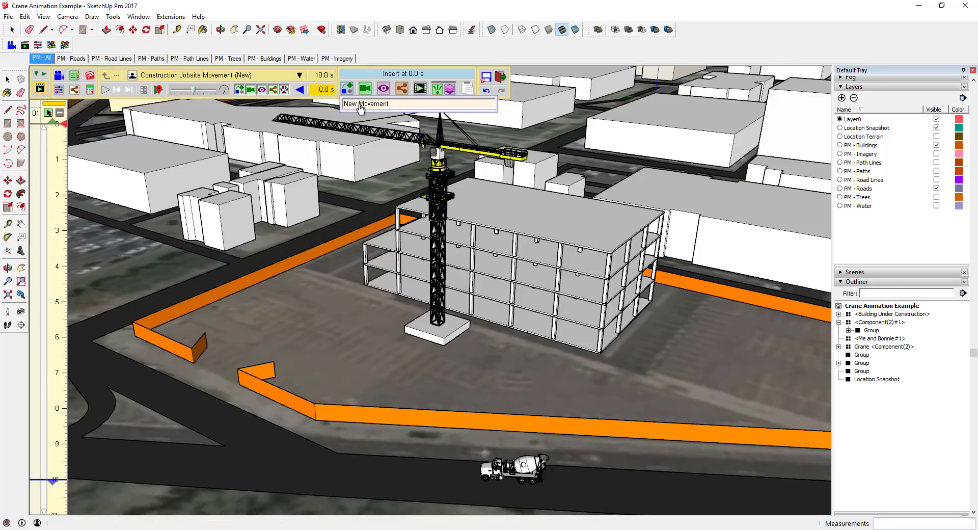
key("Return")
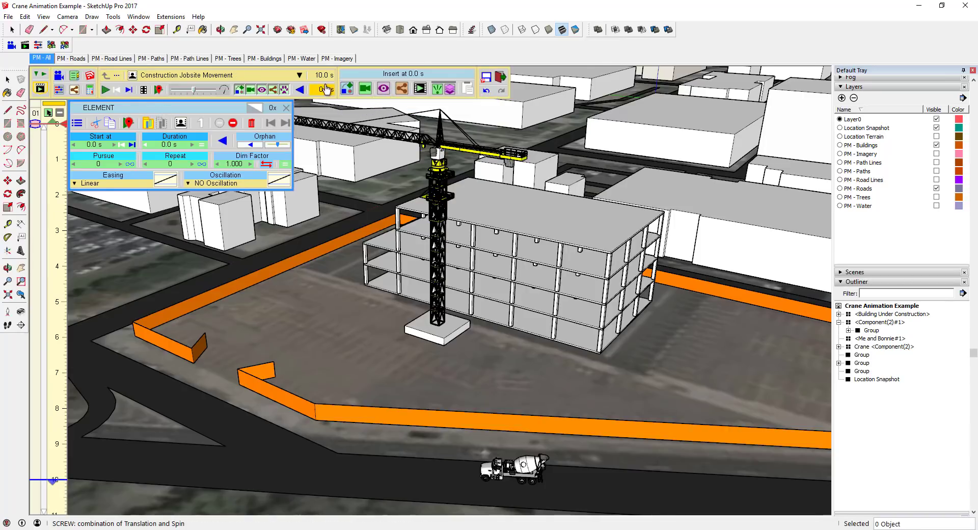
left_click(383, 89)
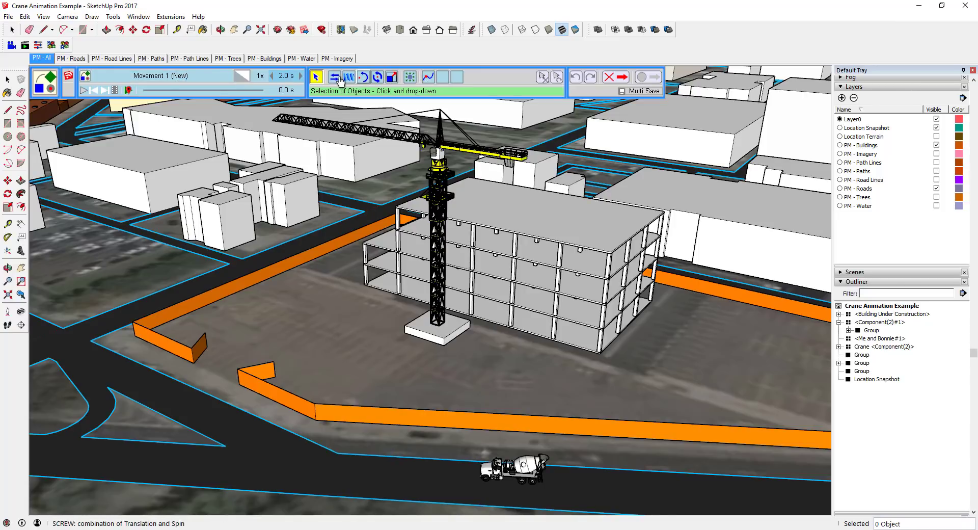
left_click(151, 77)
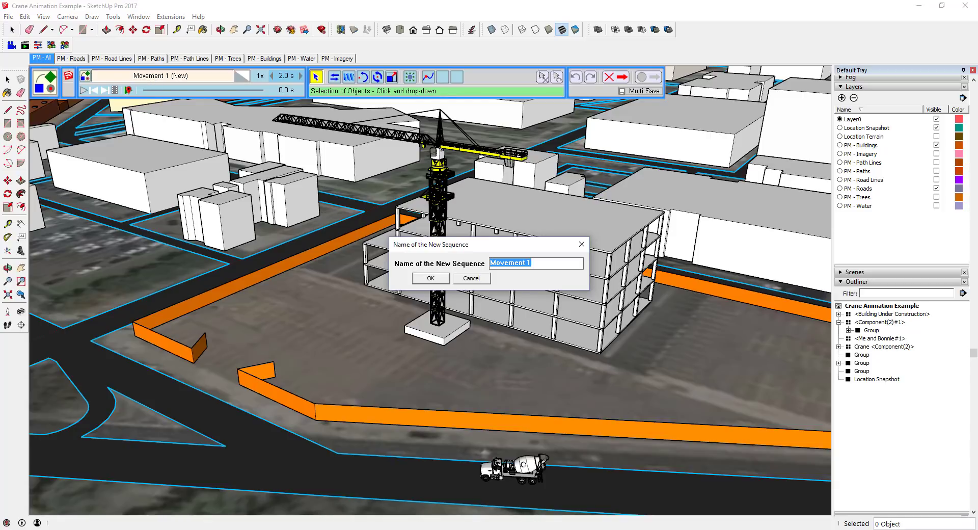
type("Crane Rotation")
key("Return")
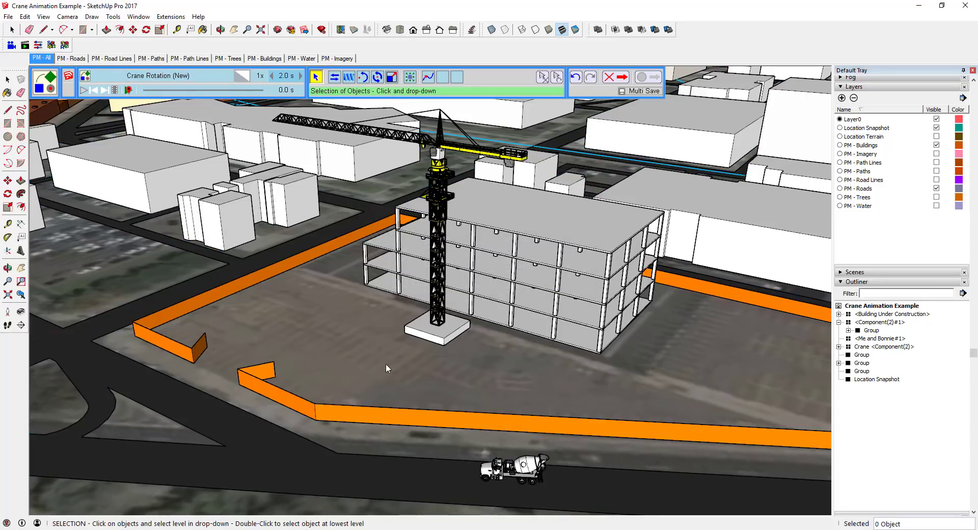
Choose the rotation movement type and select the crane's Top group as the object to animate
left_click(448, 330)
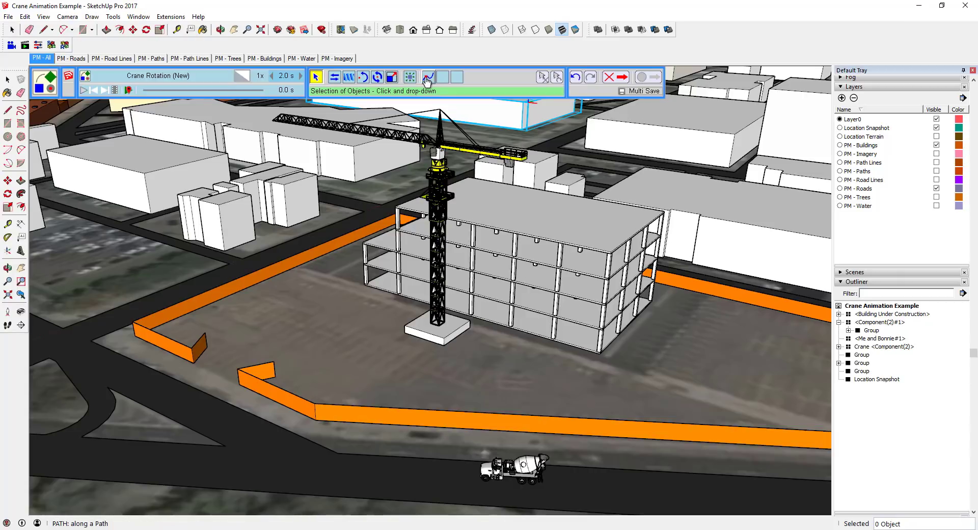
left_click(364, 77)
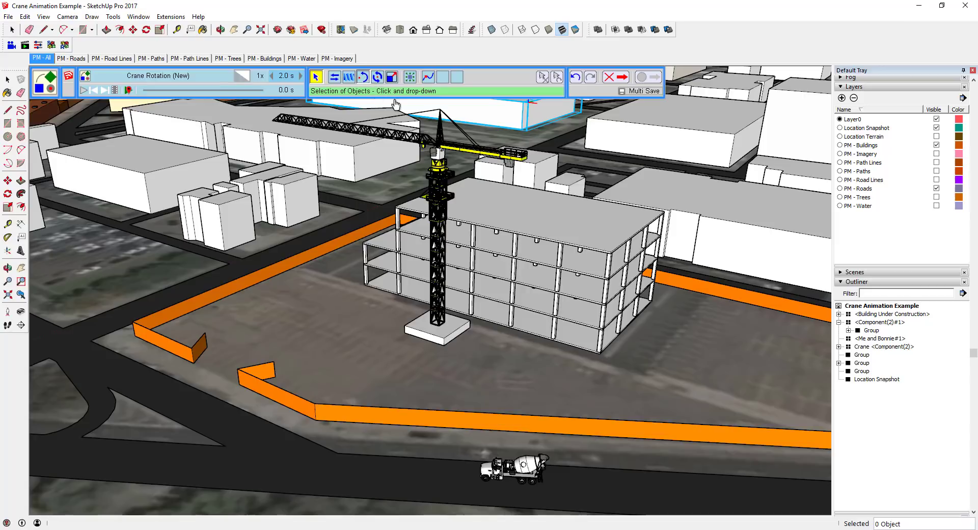
left_click(438, 153)
middle_click_drag(477, 164, 447, 164)
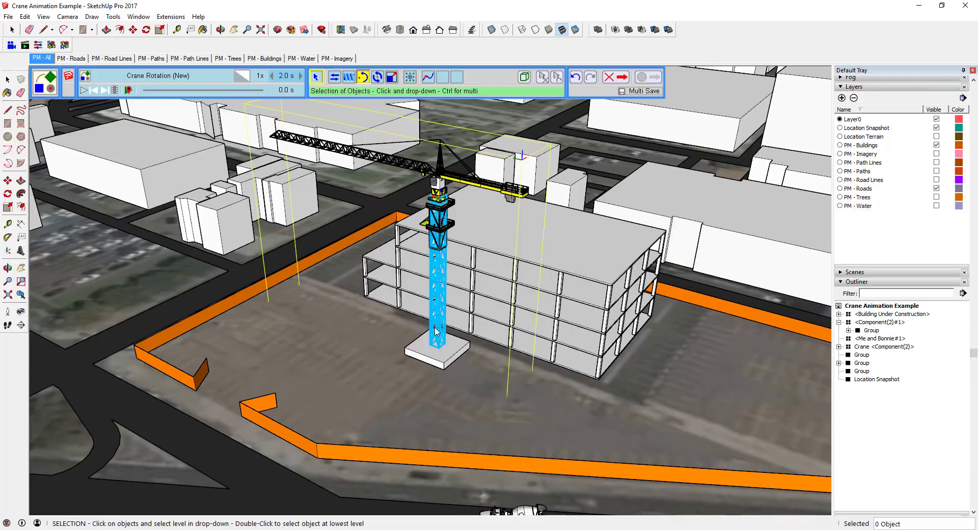
left_click(449, 355)
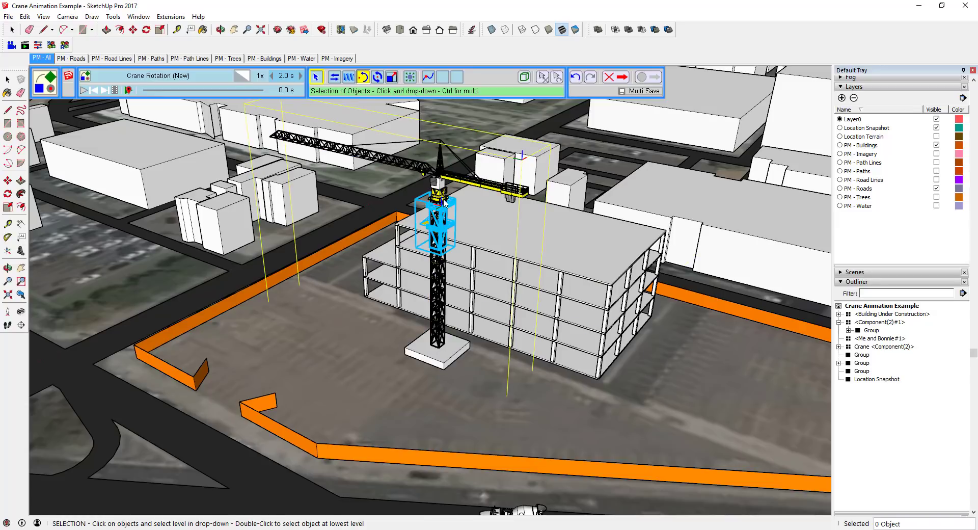
scroll(442, 176, "up", 5)
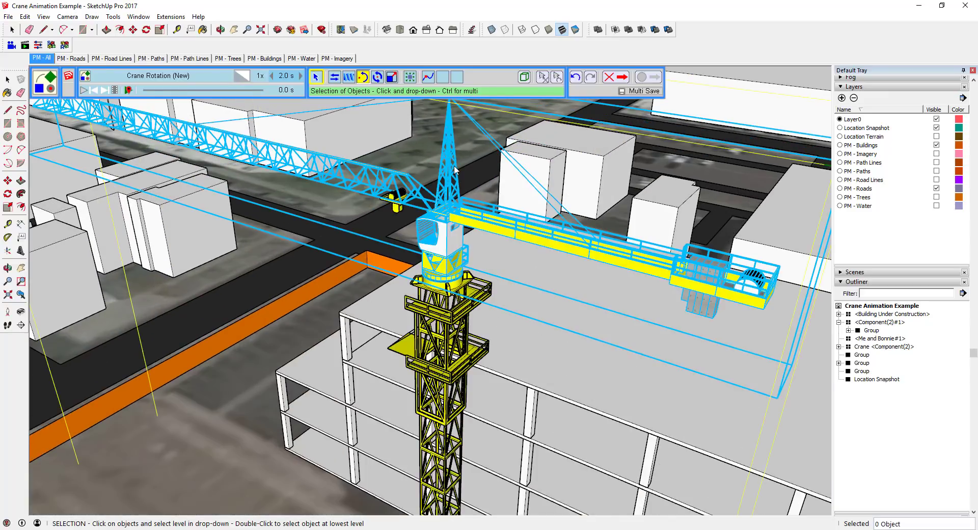
middle_click_drag(455, 170, 444, 336)
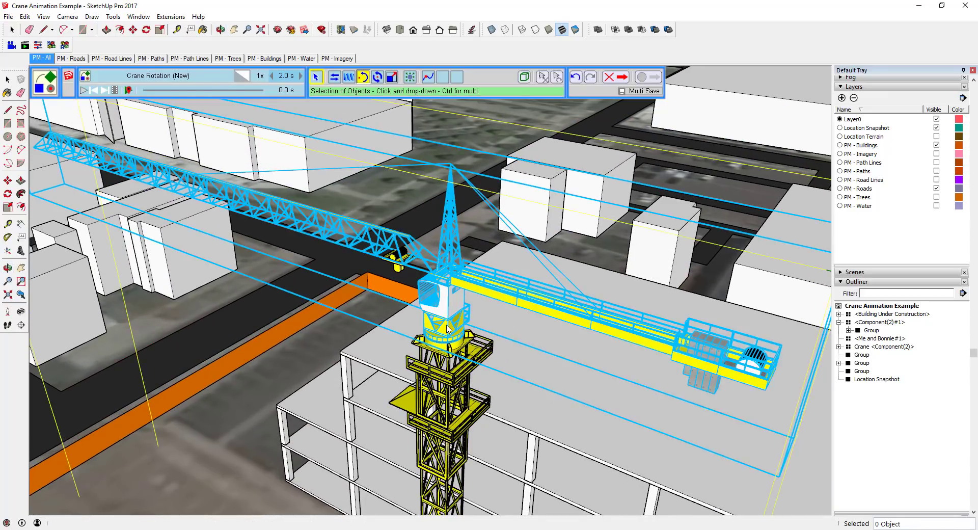
left_click(448, 329)
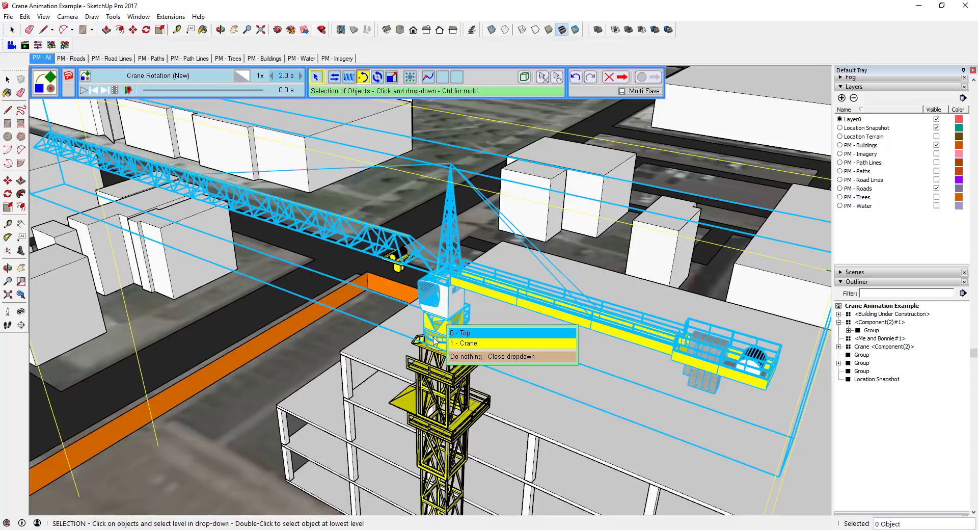
left_click(467, 333)
Place the rotation centre at the centre of the face beneath the crane's cab, with a vertical rotation axis
middle_click_drag(467, 336, 497, 326)
scroll(498, 326, "up", 3)
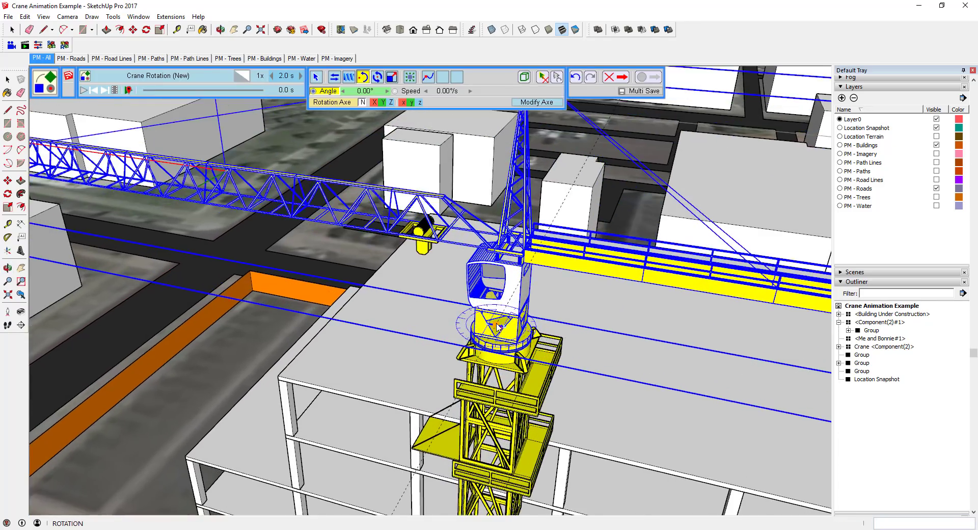
scroll(498, 326, "up", 6)
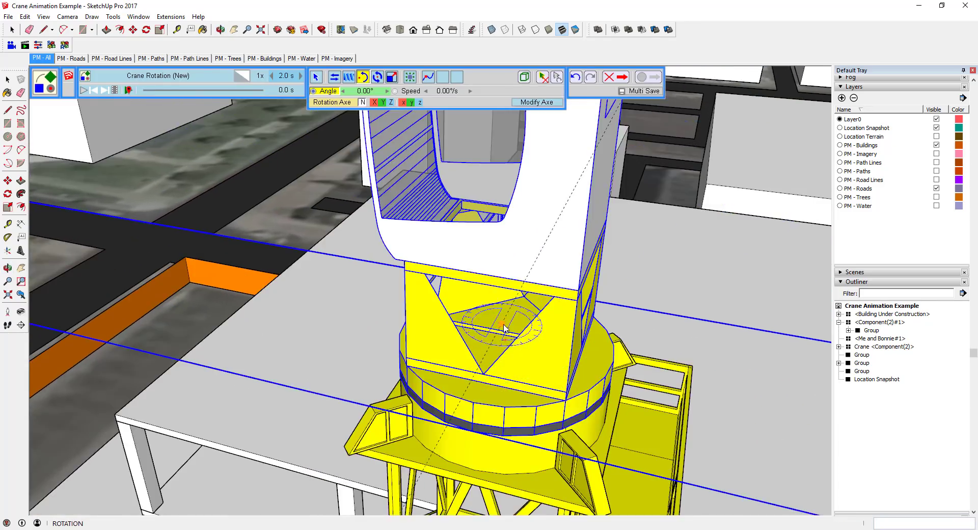
middle_click_drag(502, 330, 519, 299)
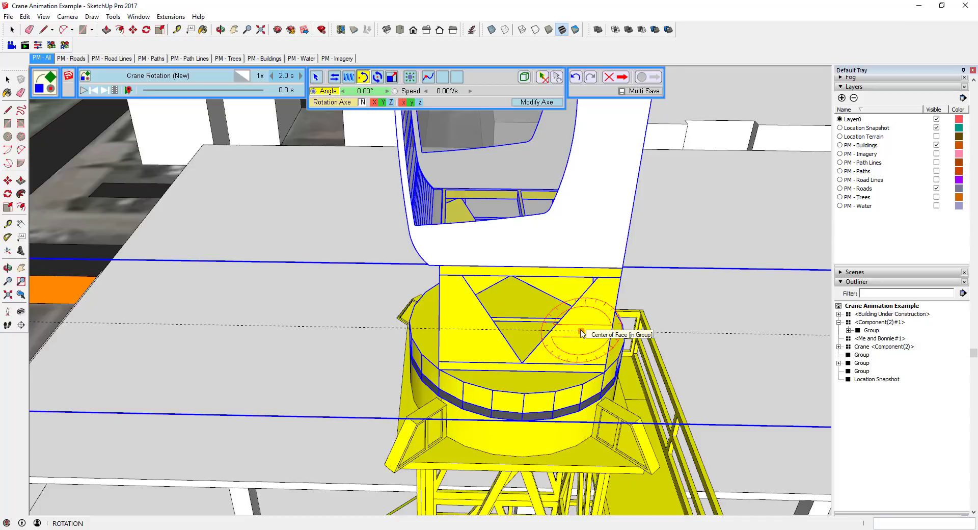
left_click(581, 331)
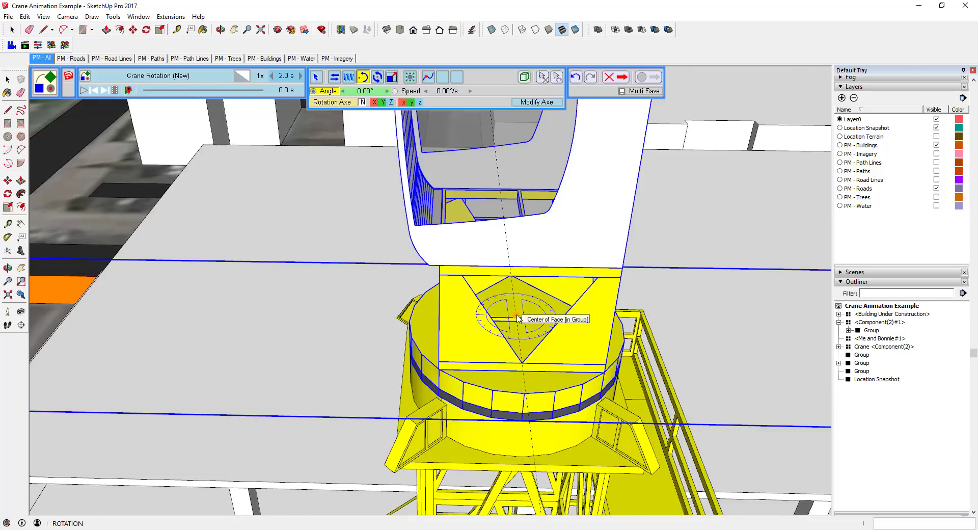
left_click(518, 318)
Set the rotation's start direction along the crane's jib and rotate the crane top by -139°
scroll(360, 312, "down", 5)
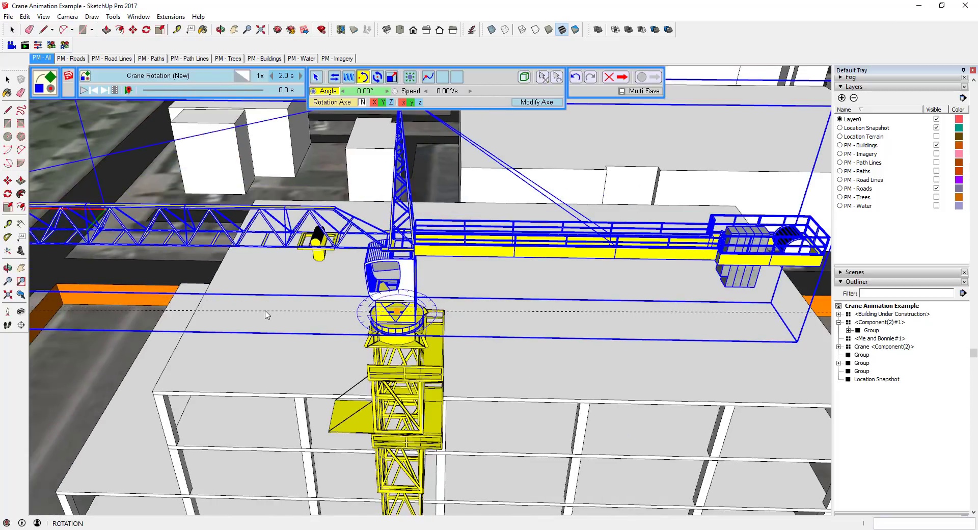
left_click(257, 310)
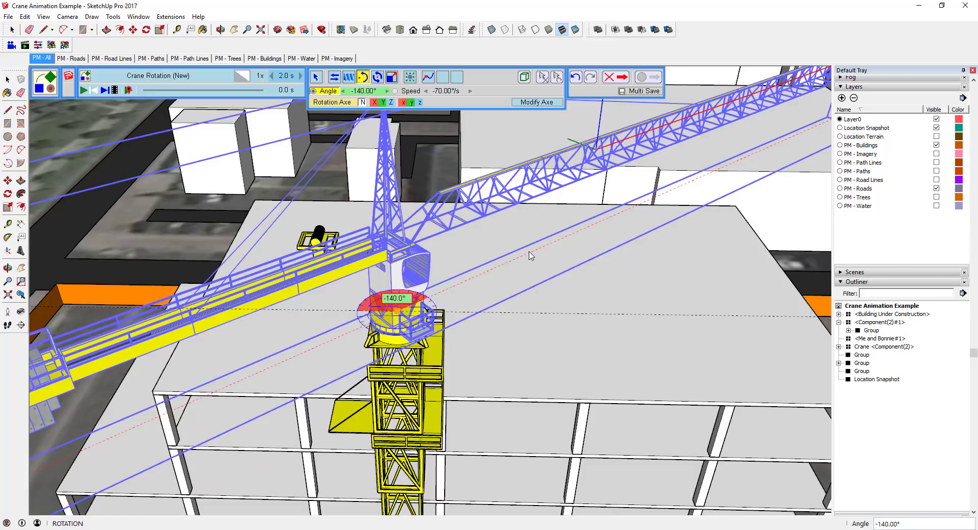
left_click(545, 303)
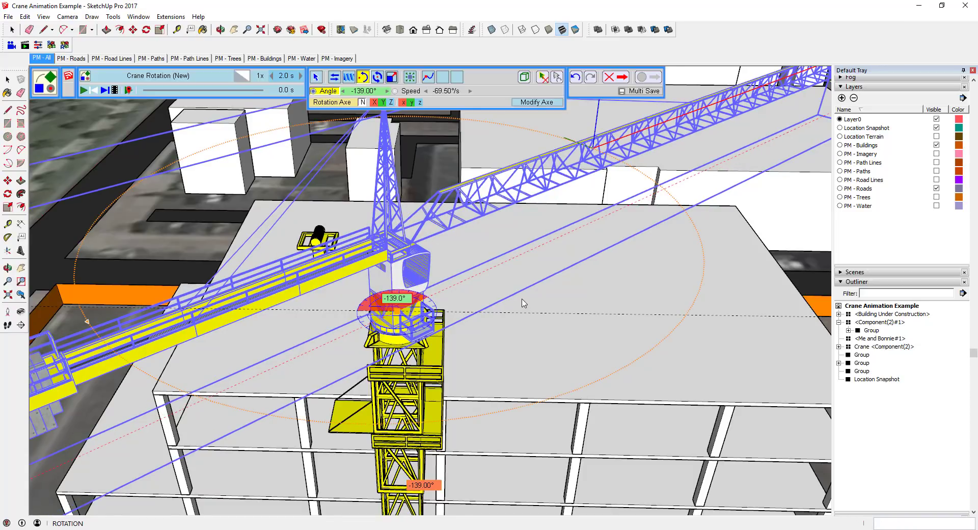
scroll(451, 285, "down", 5)
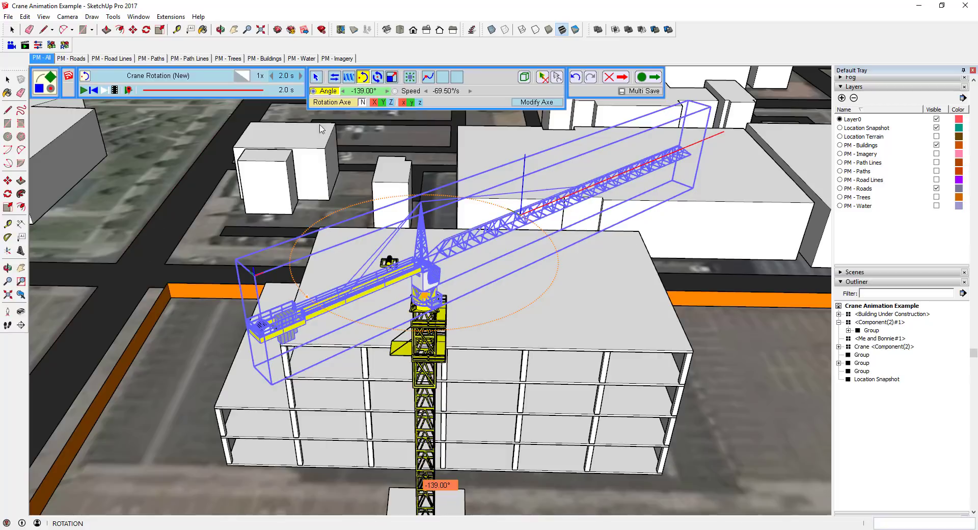
Set the crane rotation sequence's total duration to 5.0 s and preview its animation
left_click(290, 77)
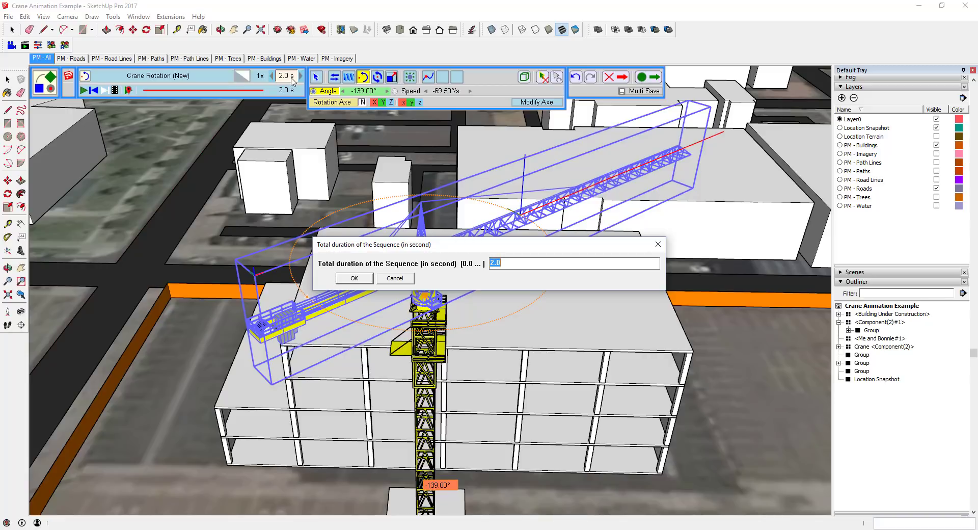
key("Return")
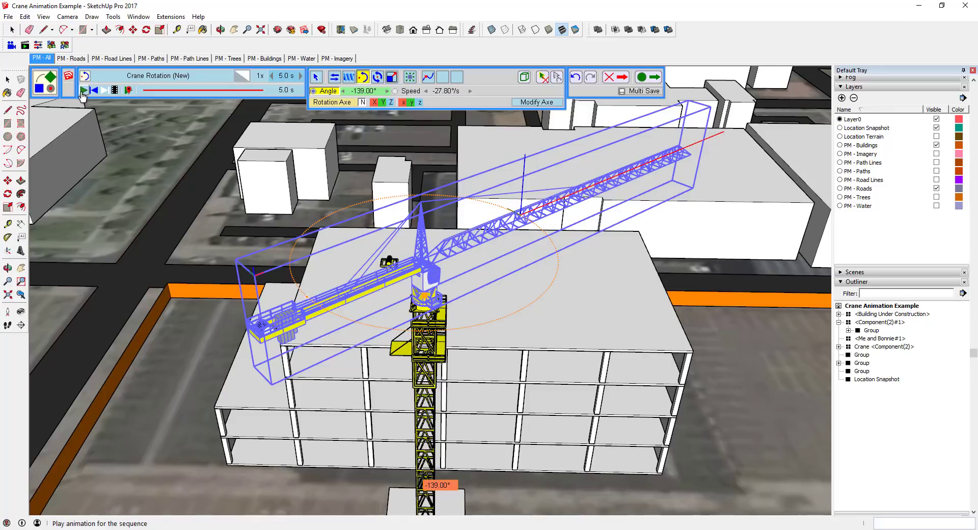
left_click(83, 90)
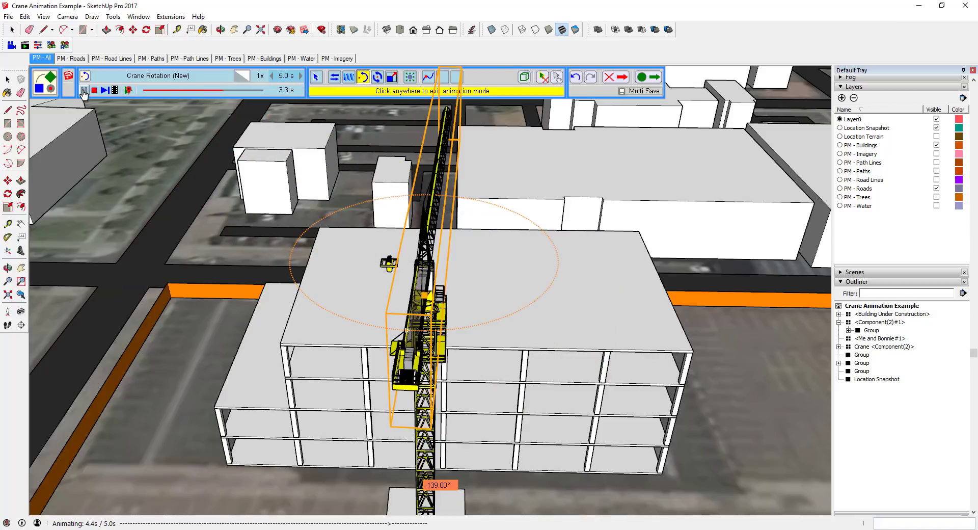
left_click(84, 92)
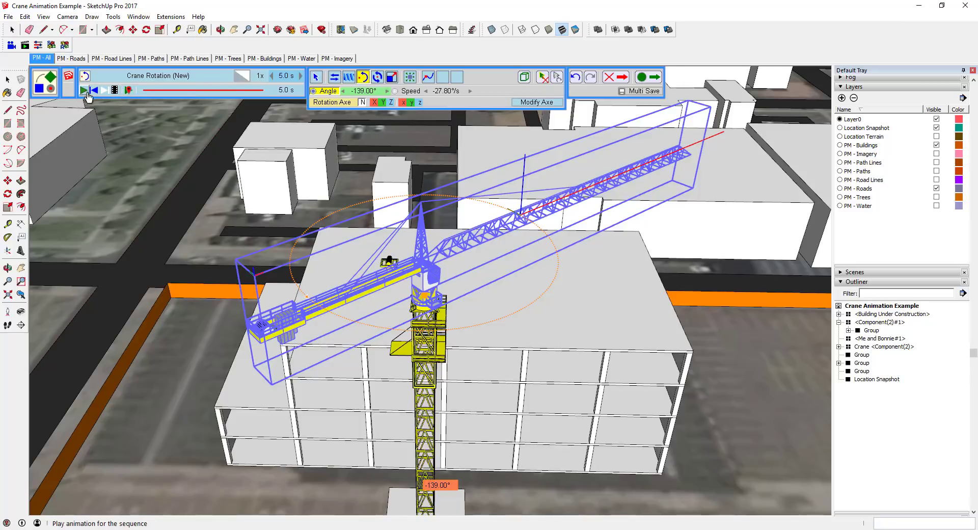
left_click(83, 90)
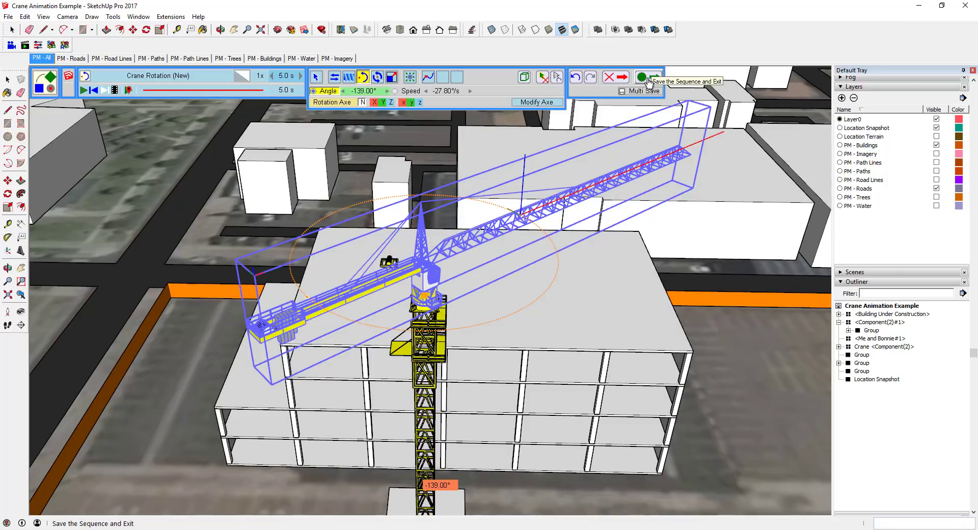
Save the rotation sequence, play the film from its timeline, and return the film's time cursor to 0.1 s
left_click(648, 82)
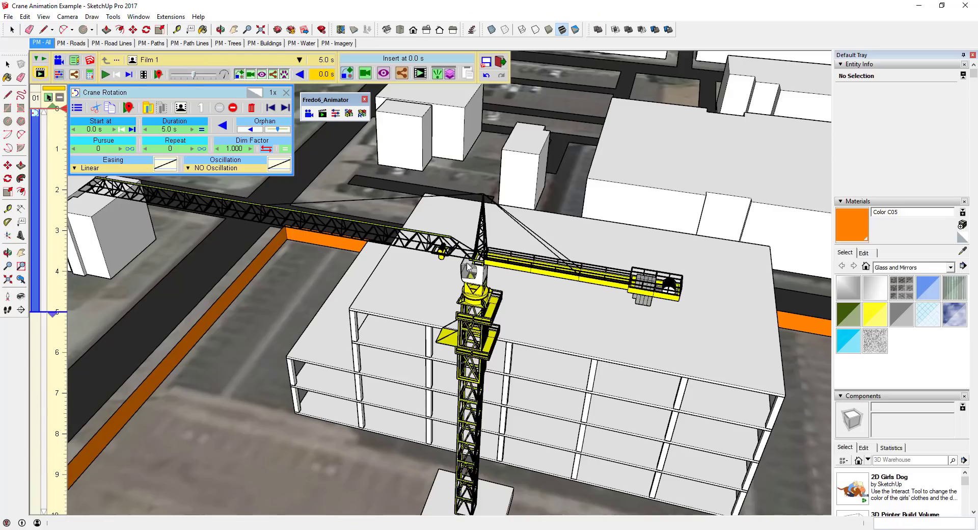
middle_click_drag(469, 269, 427, 183)
scroll(427, 182, "up", 2)
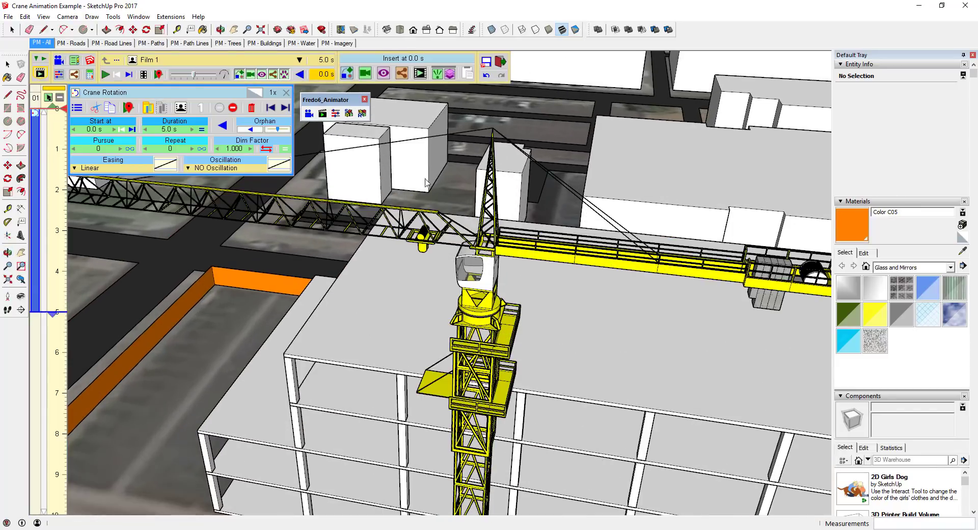
left_click(105, 75)
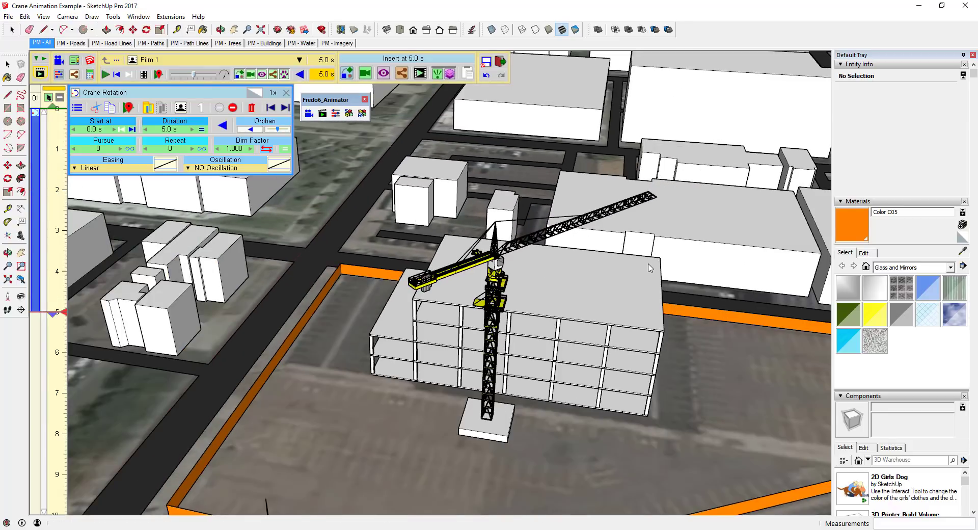
middle_click_drag(650, 267, 529, 268)
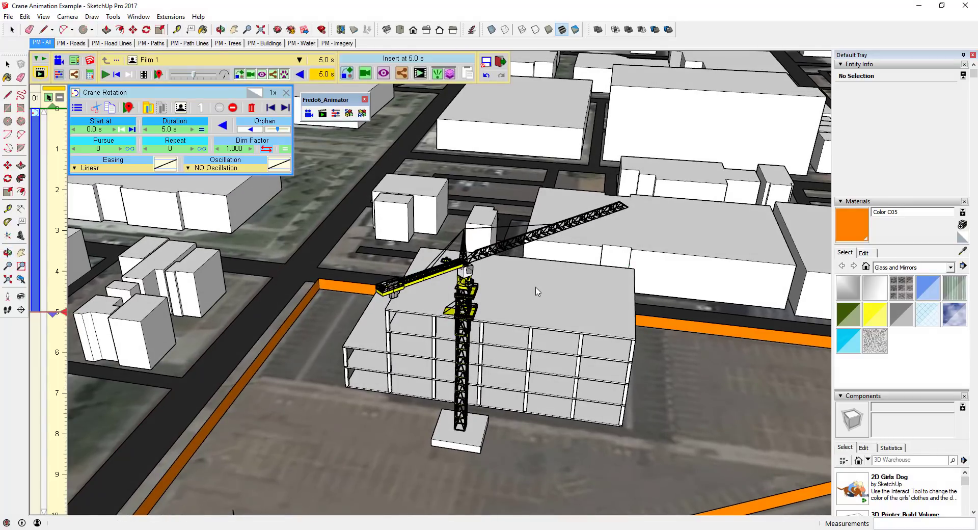
middle_click_drag(536, 291, 527, 316)
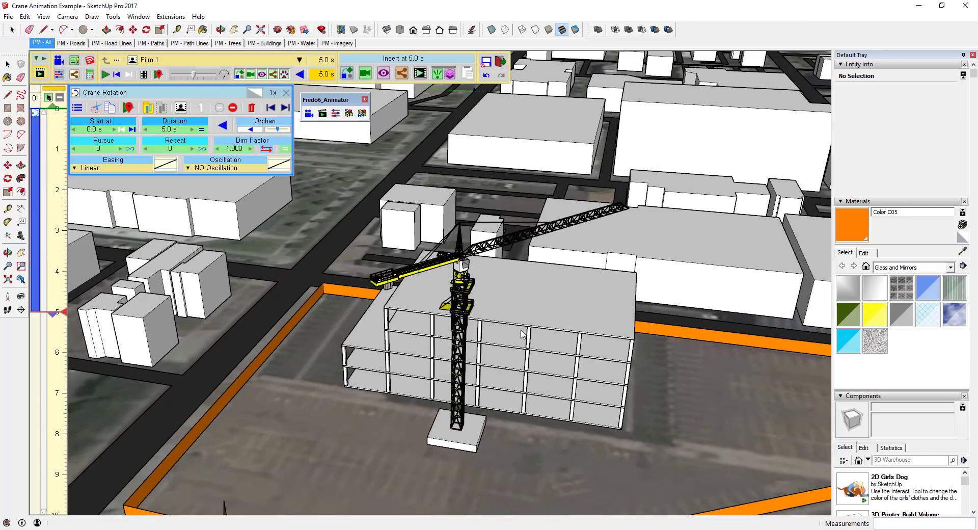
left_click_drag(36, 117, 37, 126)
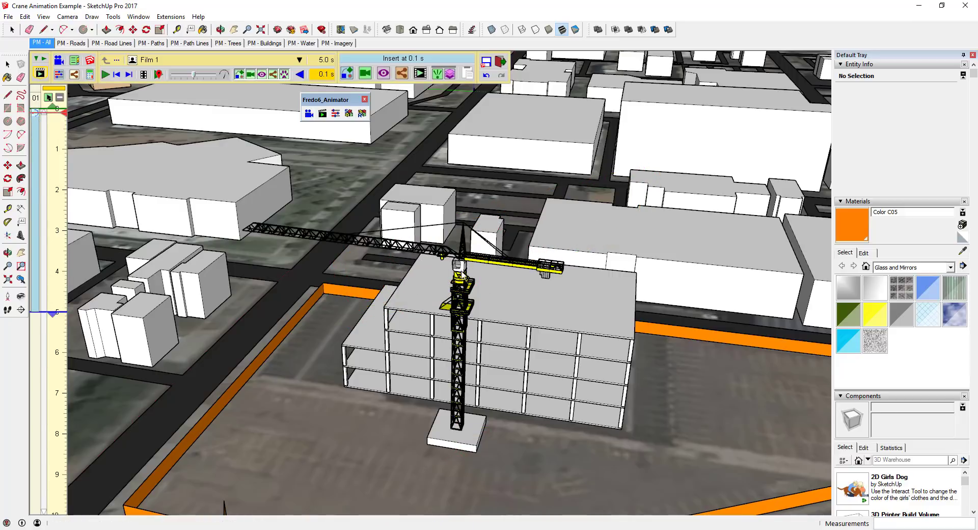
Save the film as Construction Jobsite Movement and exit the film editor
left_click(484, 64)
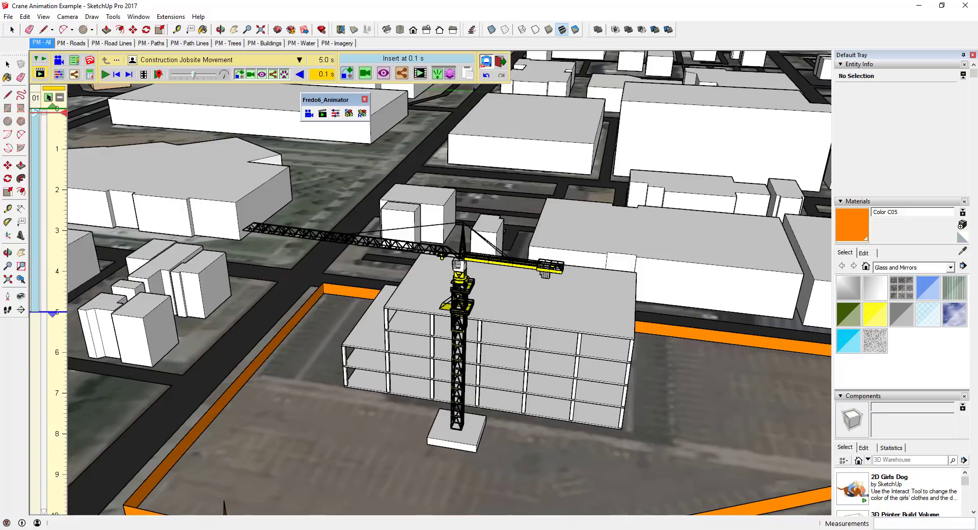
left_click(486, 60)
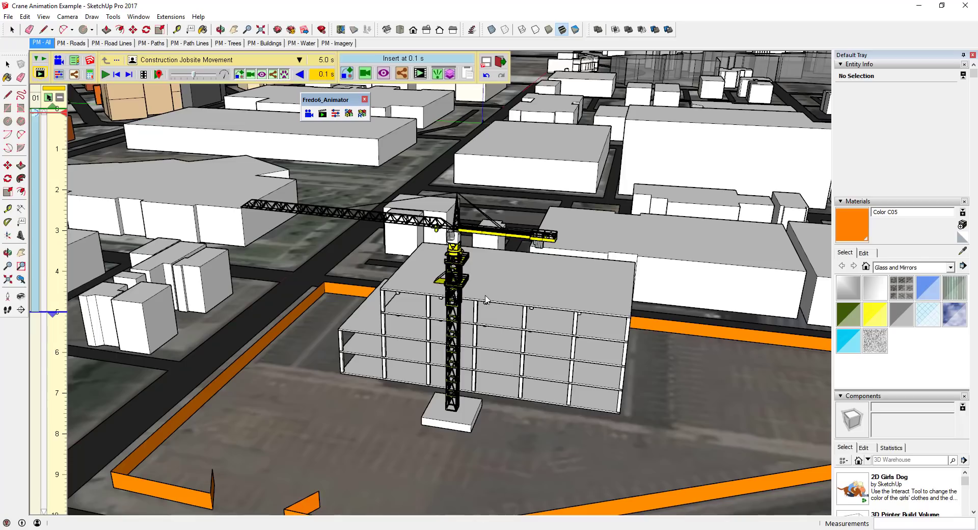
left_click(500, 63)
Select the crane component in the model and collapse the Components, Soften Edges and Styles sections of the tray
middle_click_drag(536, 302, 514, 198)
left_click(514, 198)
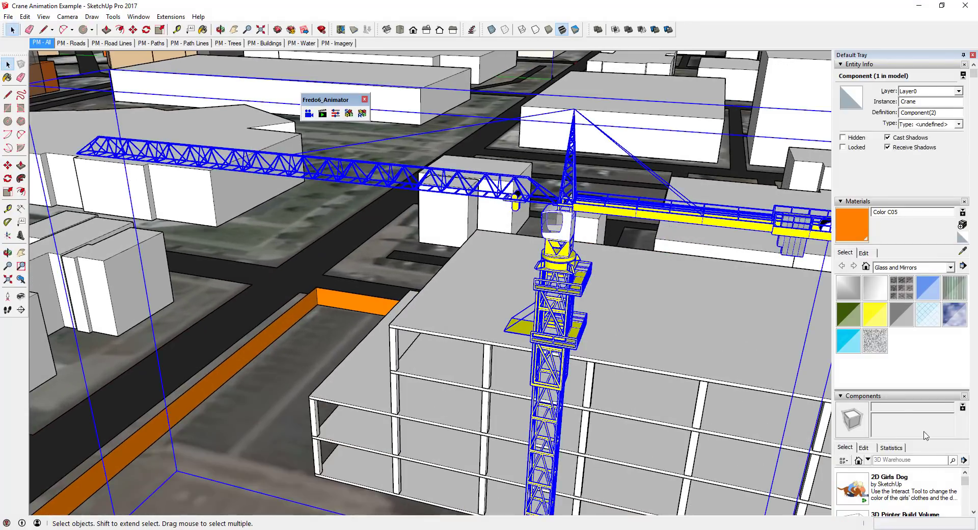
scroll(897, 397, "down", 2)
left_click(859, 332)
scroll(859, 334, "down", 2)
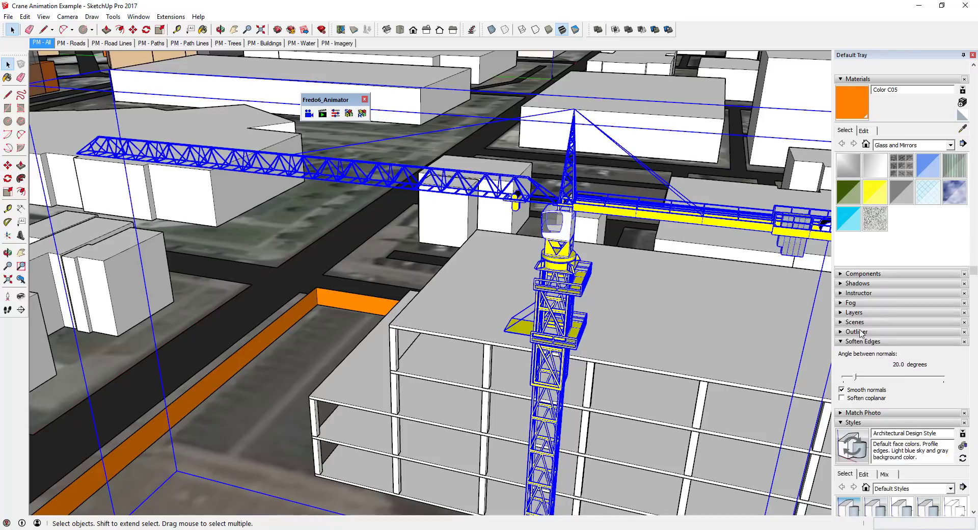
scroll(857, 330, "down", 2)
left_click(840, 280)
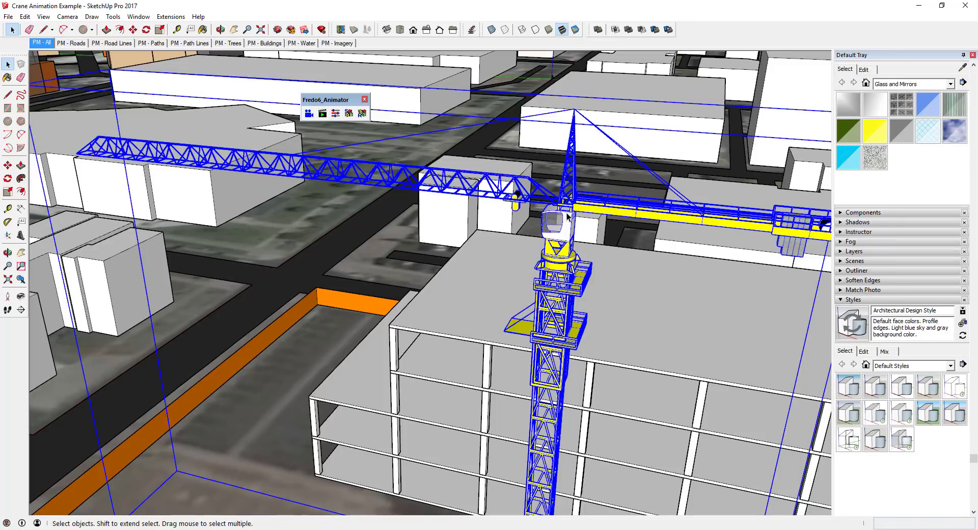
scroll(565, 214, "down", 1)
scroll(542, 215, "up", 3)
scroll(484, 219, "down", 3)
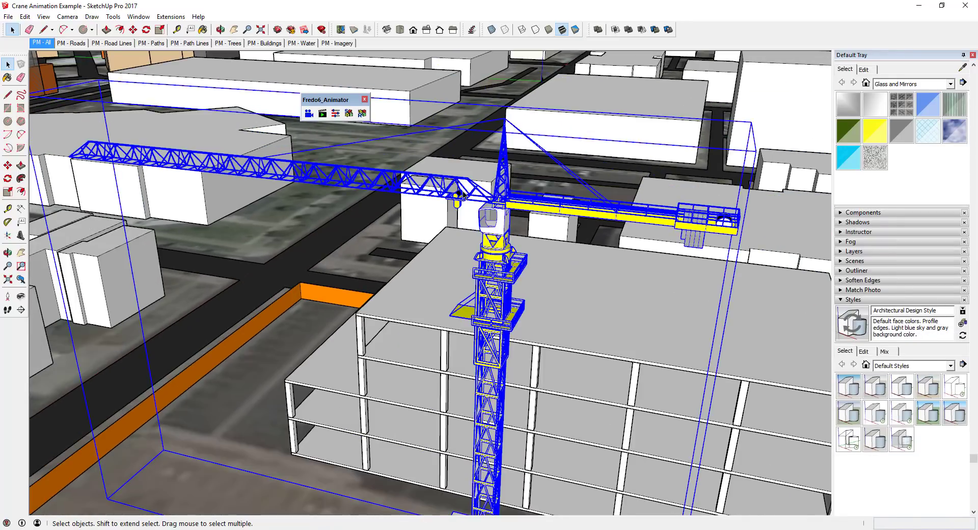
left_click(841, 301)
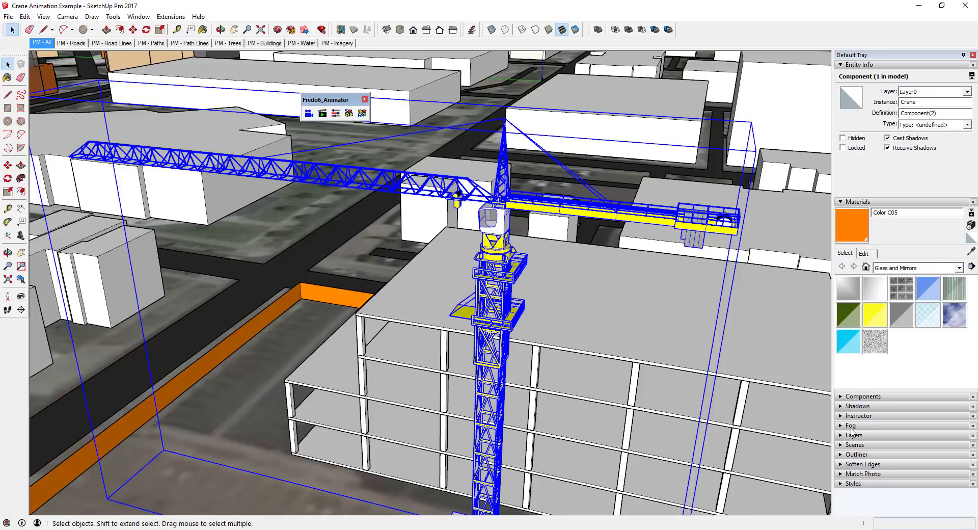
Show the Outliner and expand the Crane component to list its nested groups
left_click(840, 454)
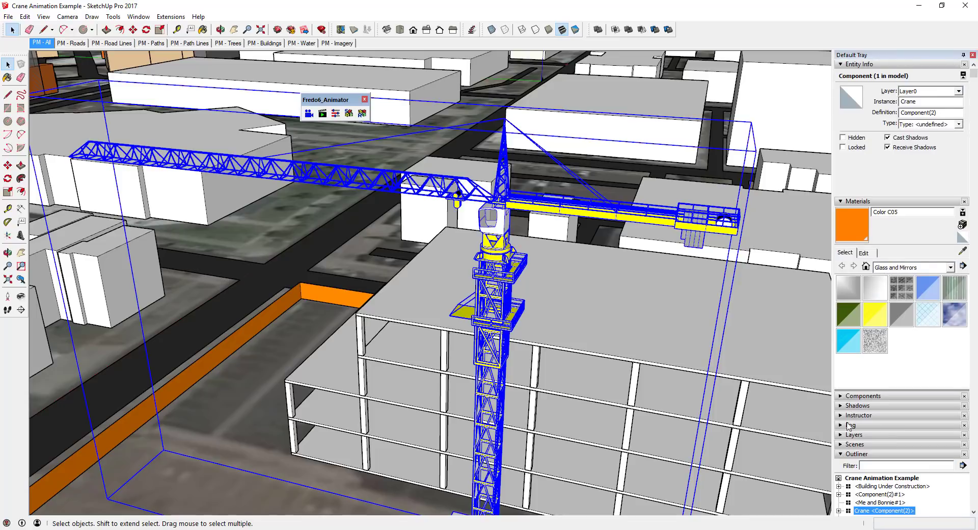
scroll(850, 296, "down", 6)
left_click(838, 298)
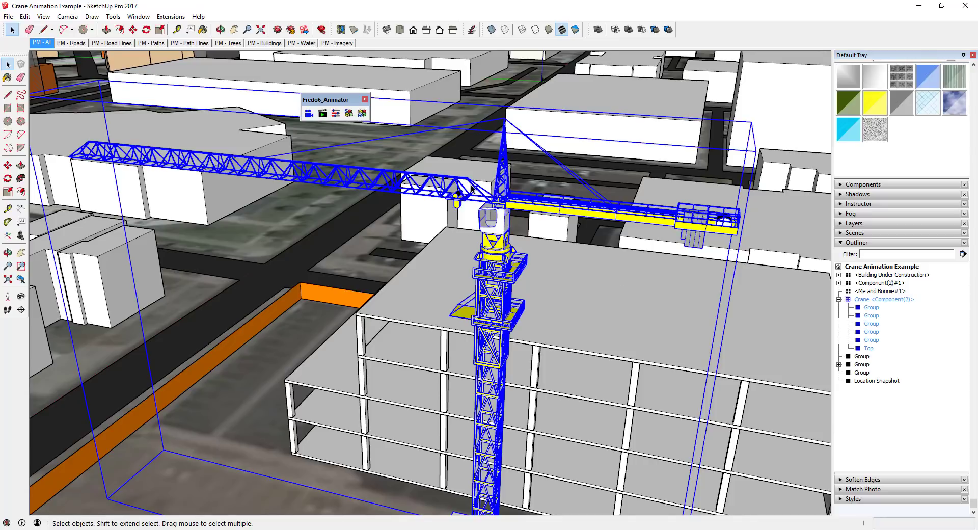
Nest the crane's two hook trolley groups inside its Top group, select Top to check the grouping, and close the component
double_click(458, 196)
left_click(457, 199)
left_click(456, 205, "shift")
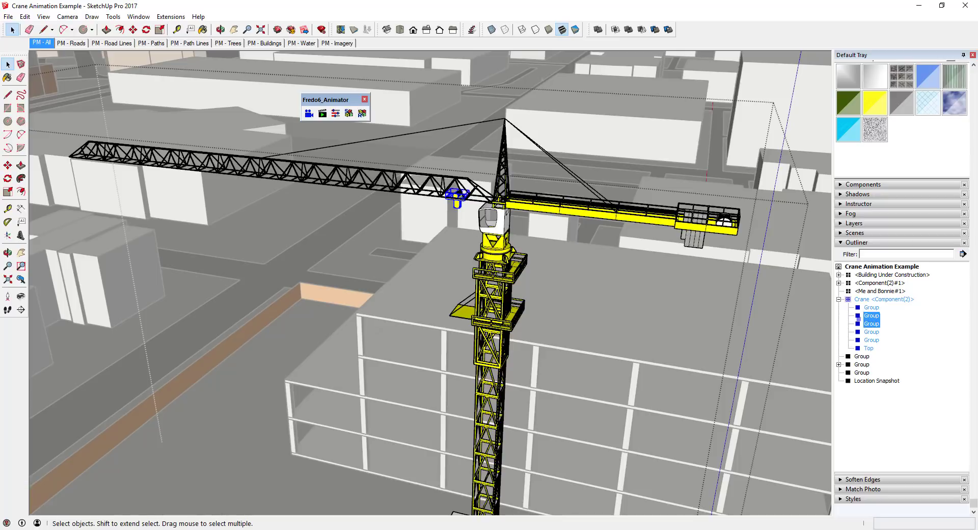
left_click_drag(858, 319, 883, 349)
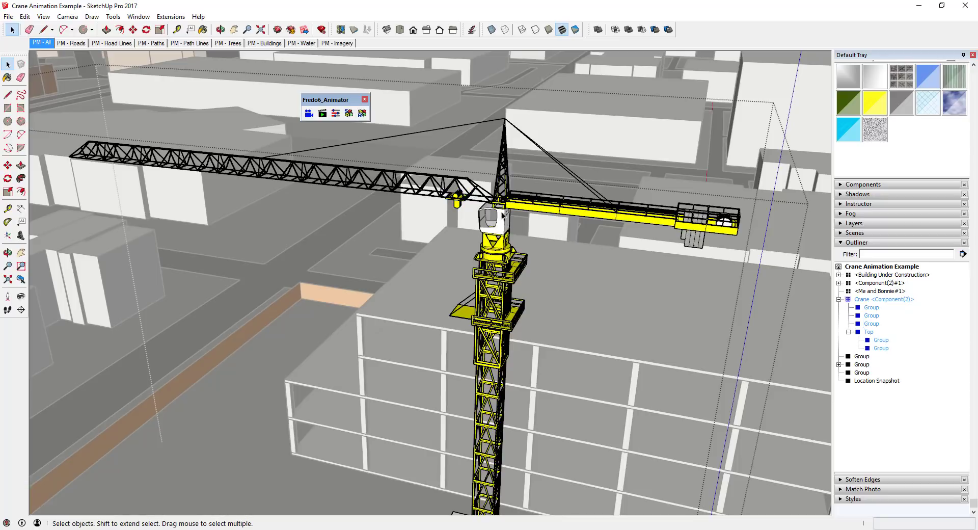
left_click(424, 186)
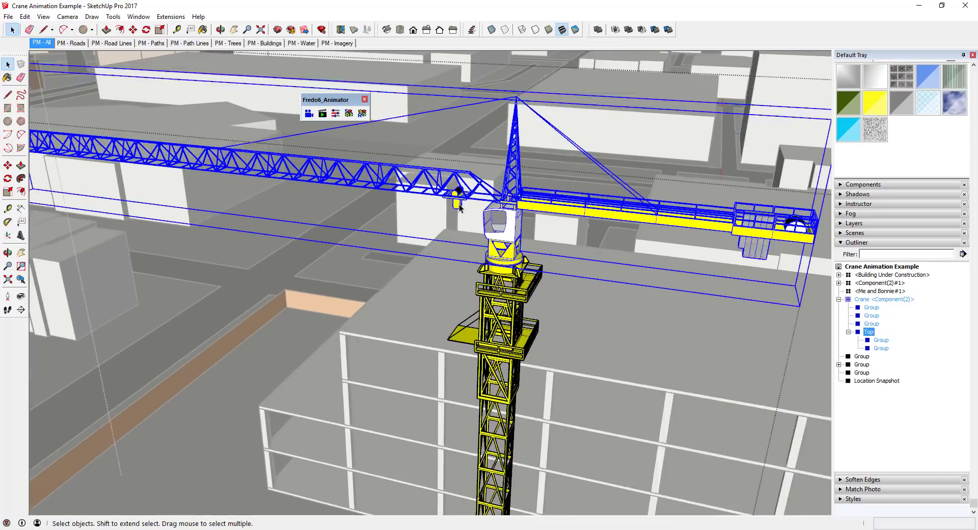
scroll(459, 203, "up", 3)
scroll(469, 207, "down", 6)
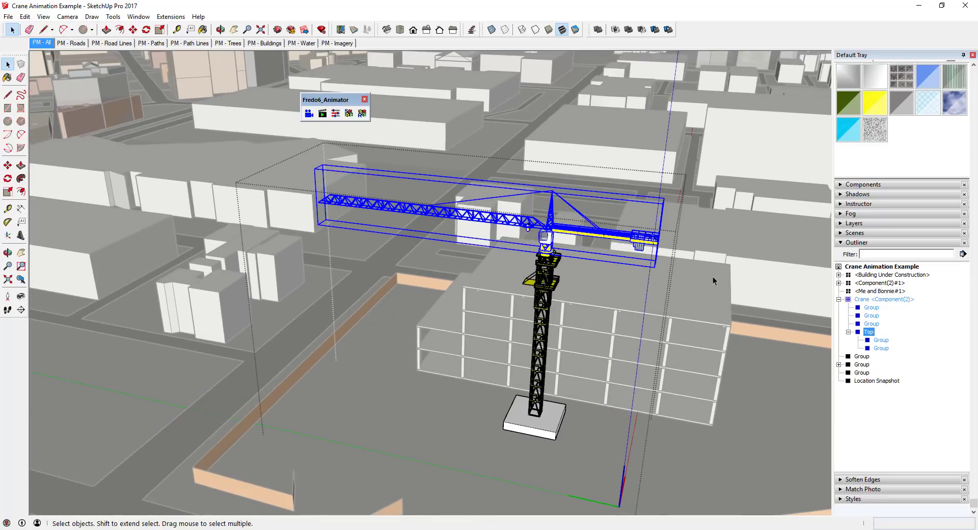
left_click(748, 291)
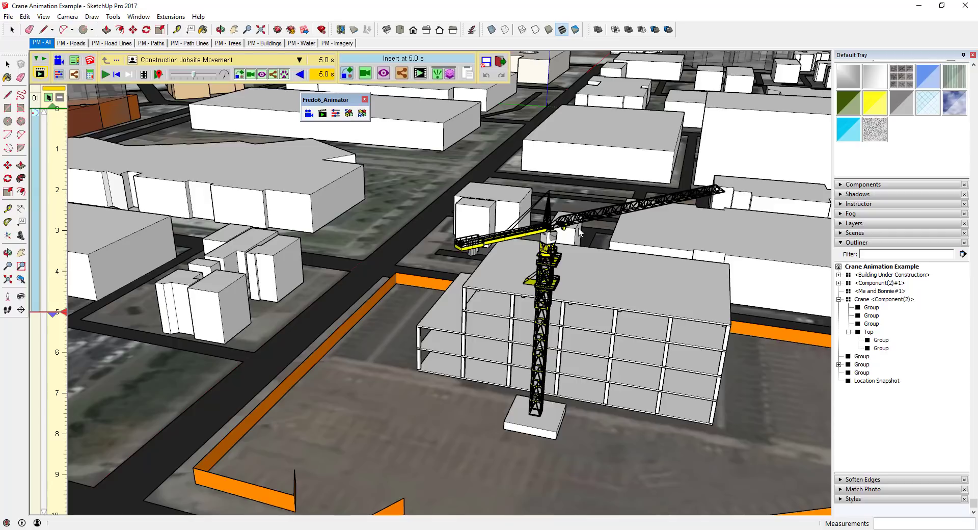
Open the settings of the Crane Rotation movement on the film's timeline
middle_click_drag(560, 235, 509, 213)
scroll(509, 212, "down", 8)
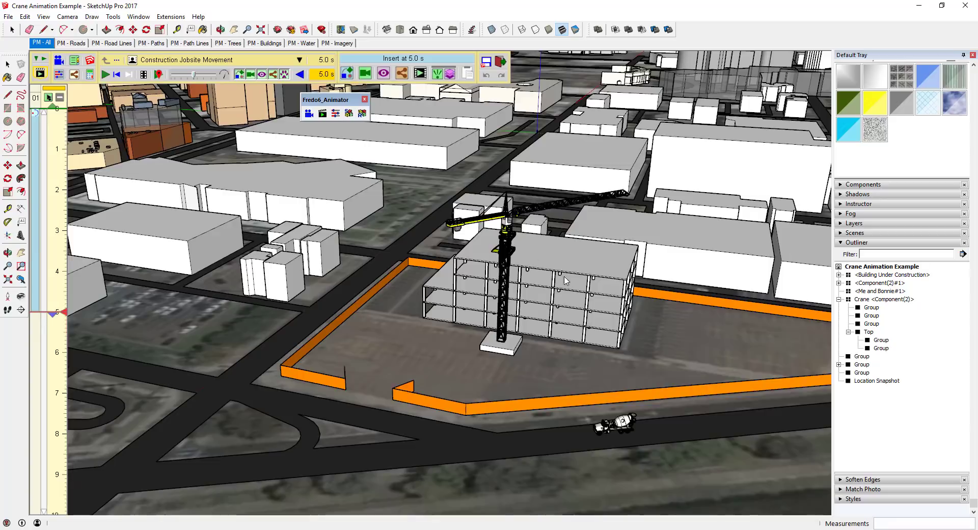
scroll(564, 279, "down", 2)
middle_click_drag(564, 280, 541, 261)
mouse_move(37, 182)
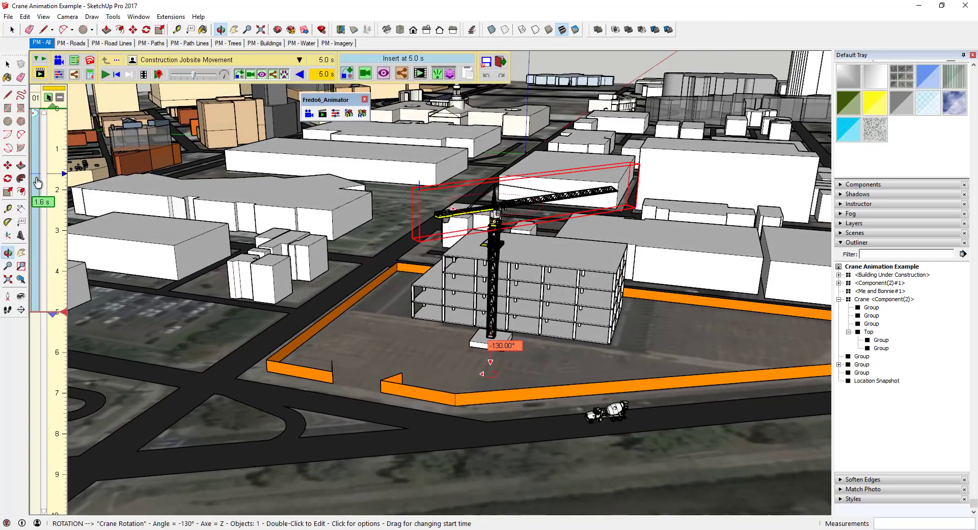
left_click(36, 213)
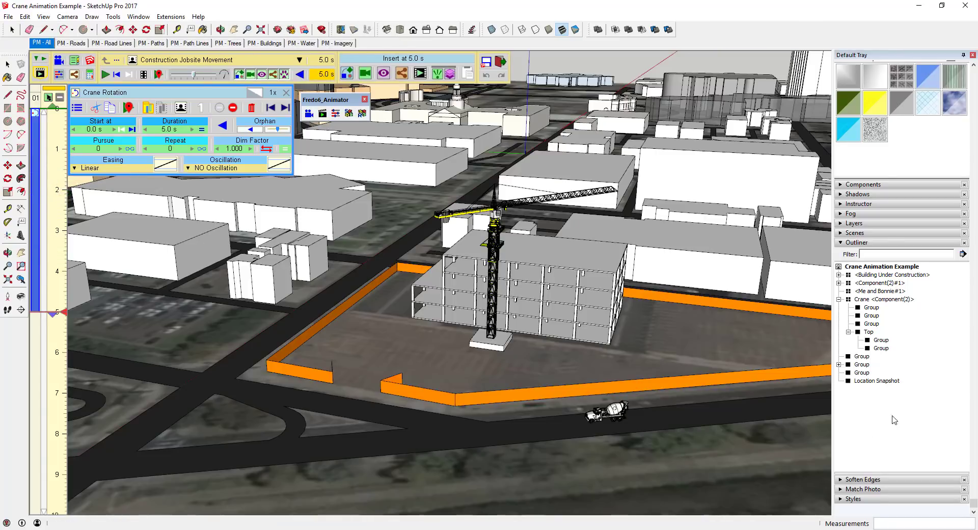
Turn off Profiles in the edge settings of the model's Architectural Design Style
left_click(853, 498)
left_click(865, 331)
left_click(842, 381)
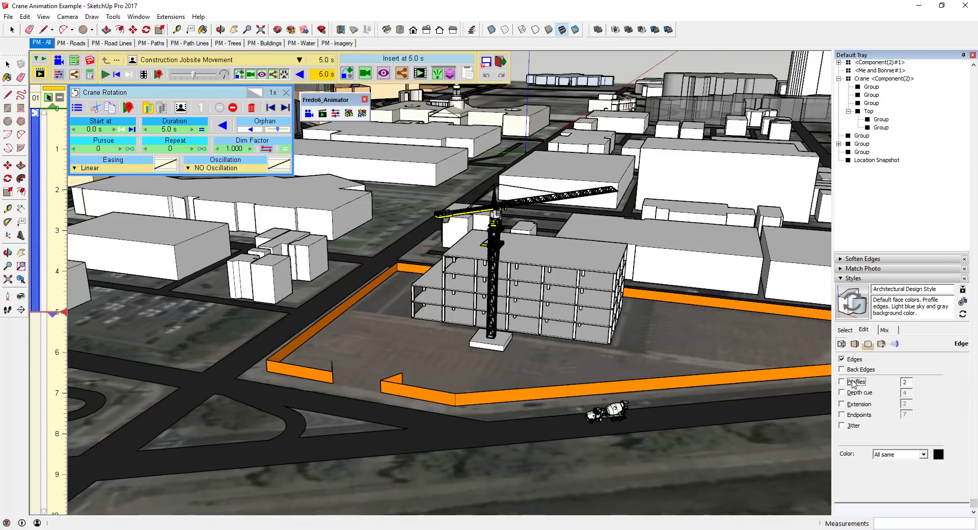
key("Escape")
left_click(308, 113)
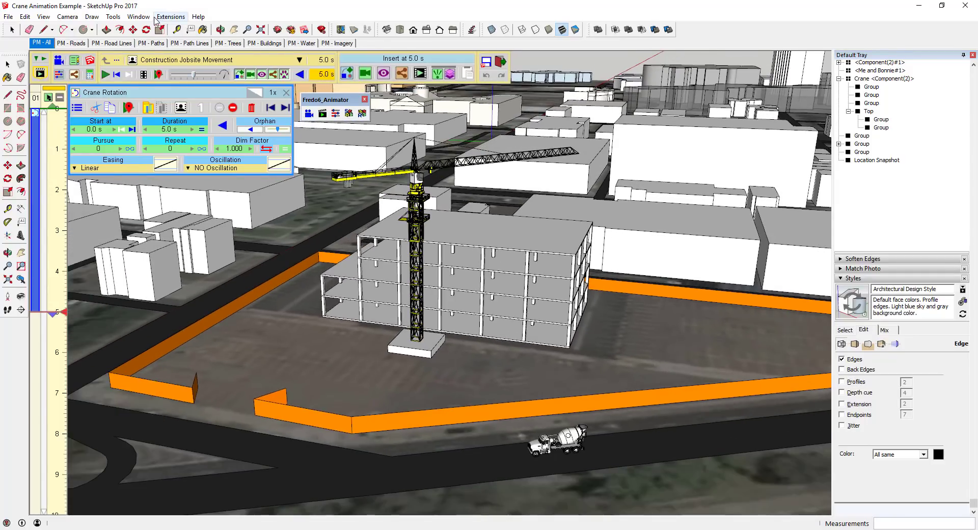
Purge the unused items from the entire model through its Model Info statistics, and close Model Info
left_click(139, 17)
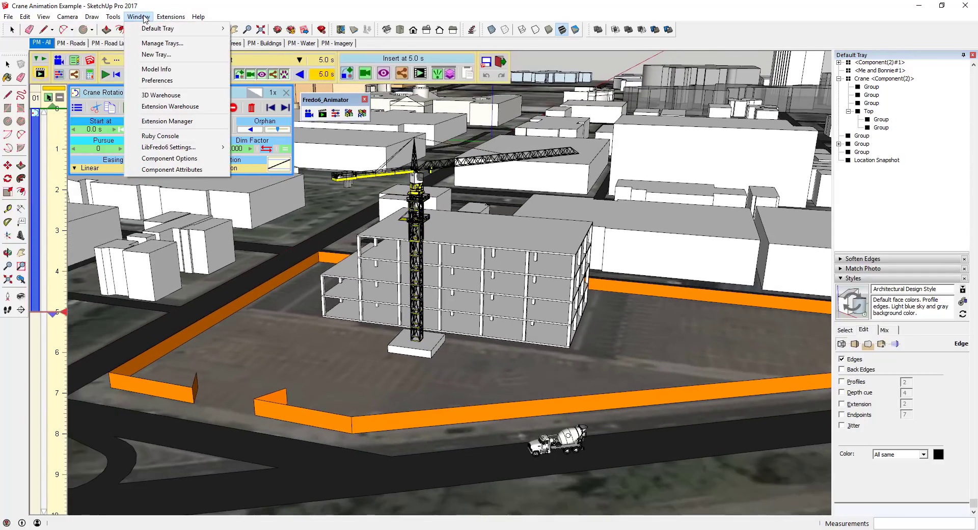
left_click(145, 68)
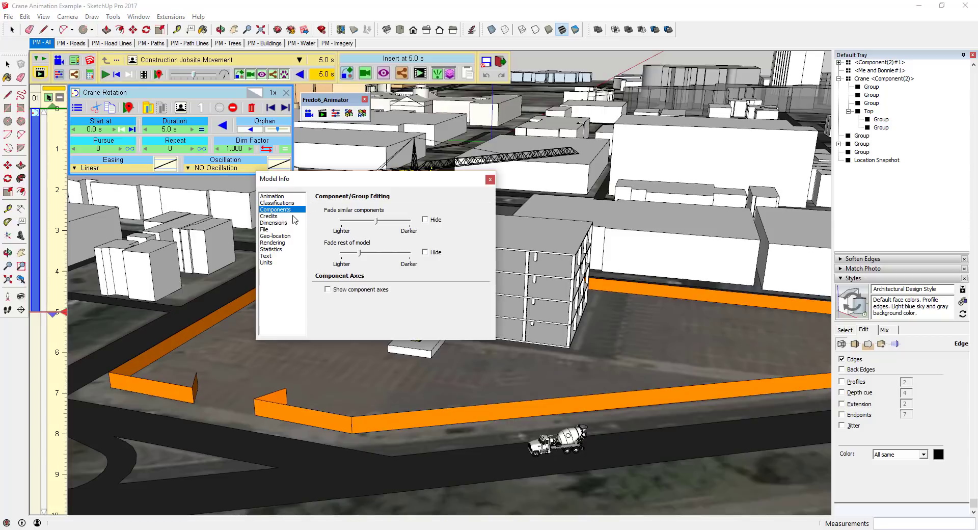
left_click(275, 223)
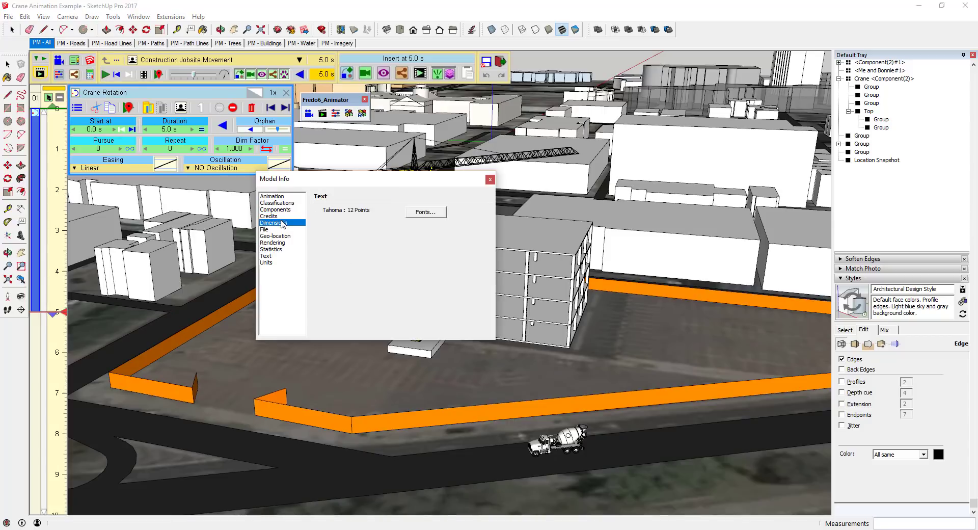
left_click(270, 249)
left_click(379, 329)
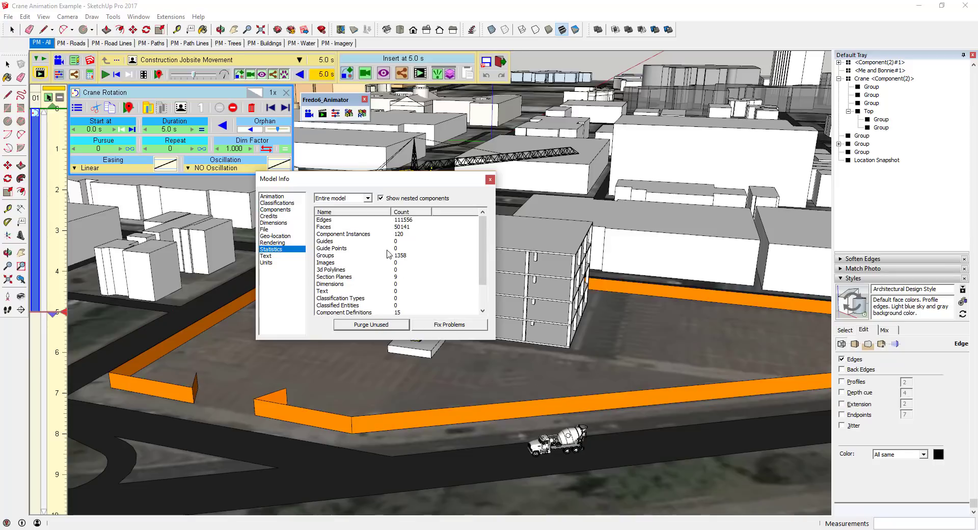
left_click(490, 181)
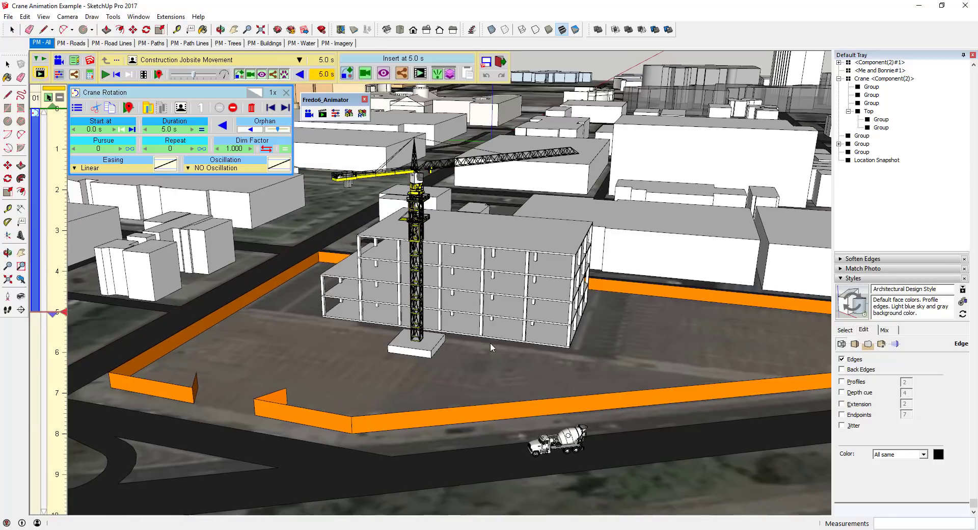
Select the concrete mixer truck on the street in front of the orange jobsite fence
middle_click_drag(491, 347, 42, 176)
mouse_move(37, 189)
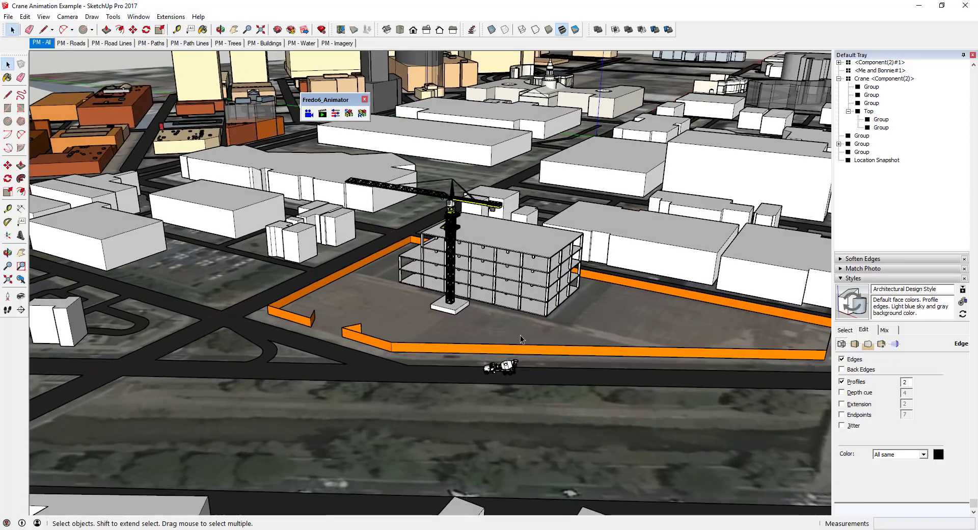
scroll(533, 346, "up", 5)
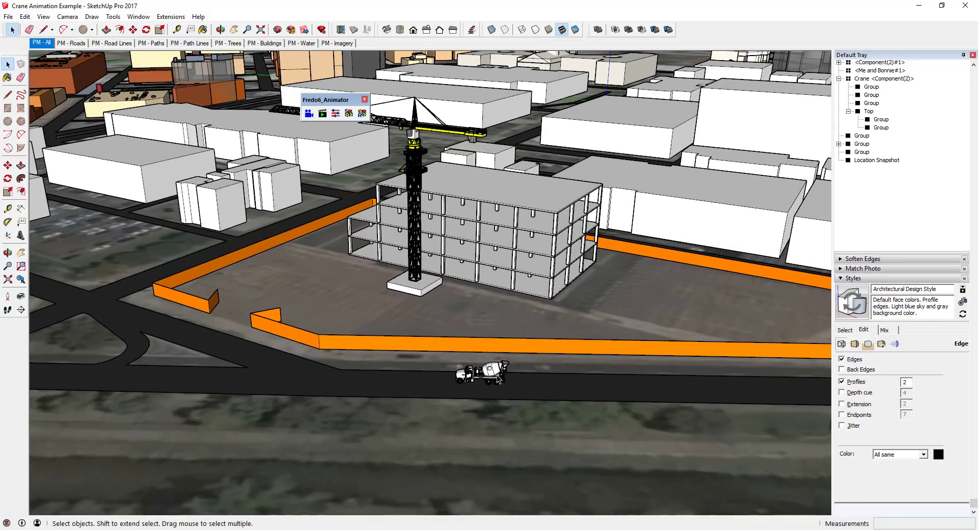
left_click(496, 376)
scroll(497, 376, "down", 2)
scroll(497, 376, "up", 4)
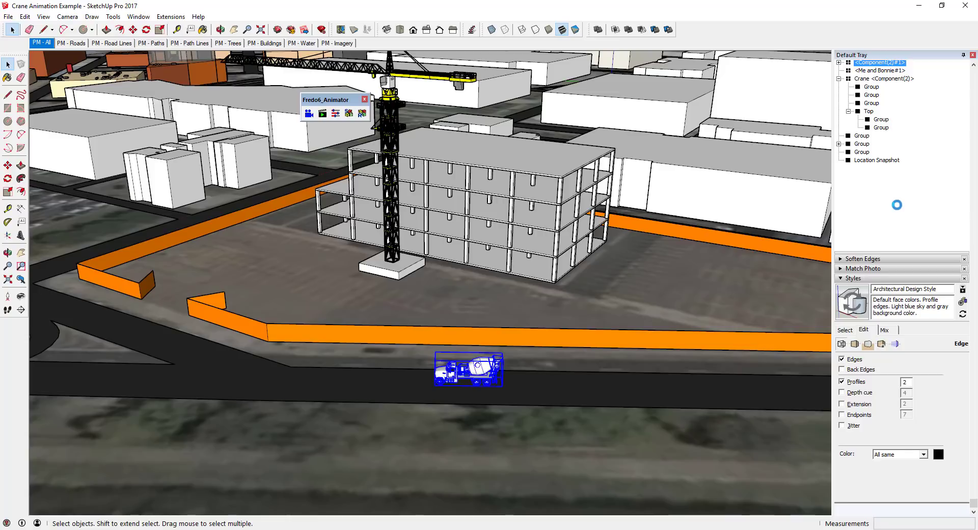
Draw a line about 239' along the street from behind the truck to the intersection, and a second line up the side road
key("l")
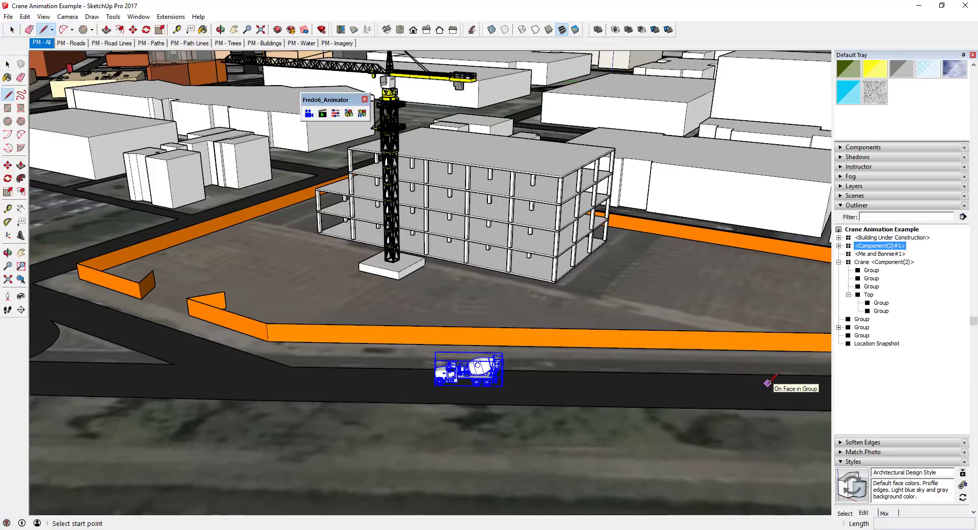
left_click(767, 382)
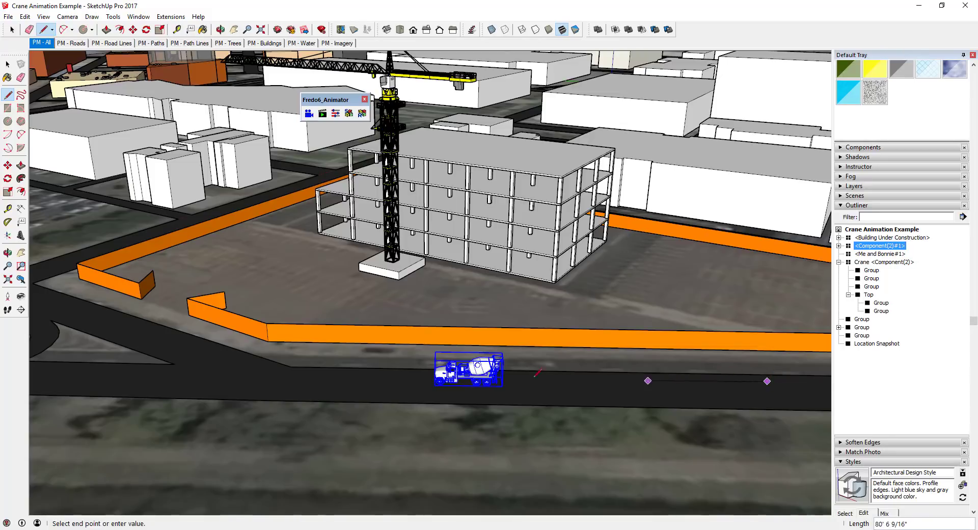
left_click(239, 373)
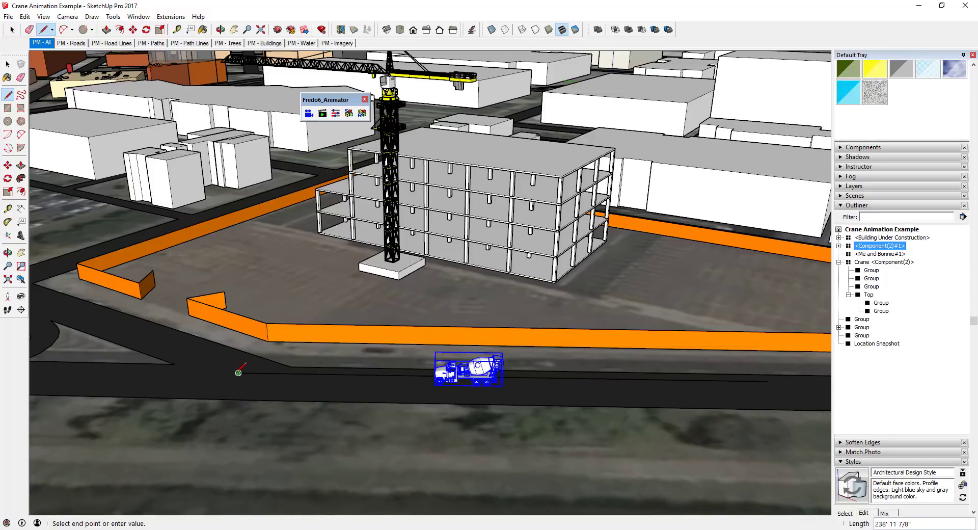
left_click(129, 333)
Draw an arc from the end of the lines through the fence opening into the jobsite, with a bulge of about 43'
key("a")
left_click(129, 333)
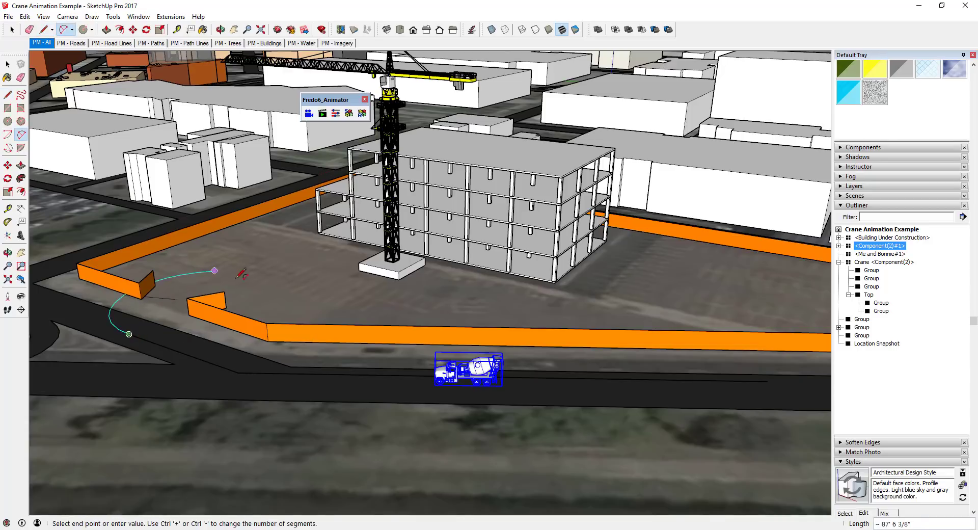
left_click(314, 298)
left_click(253, 285)
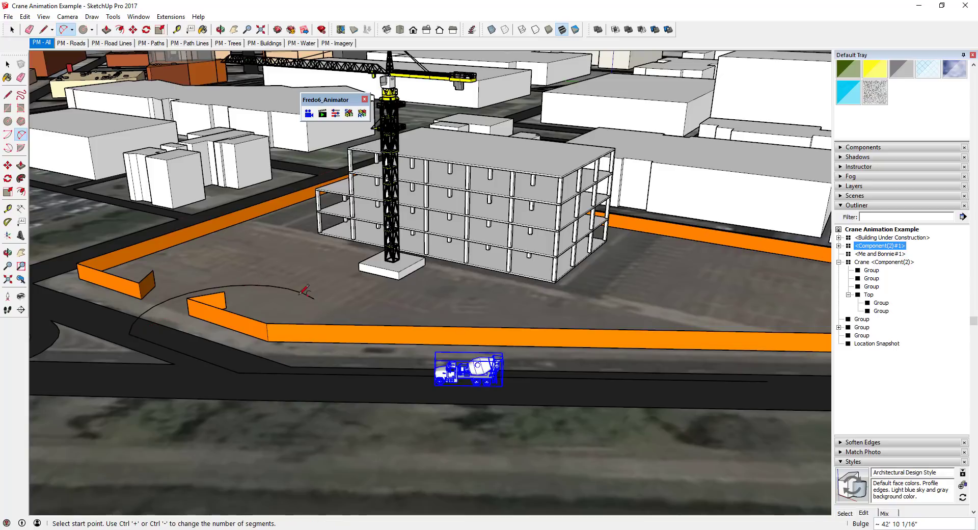
left_click(314, 298)
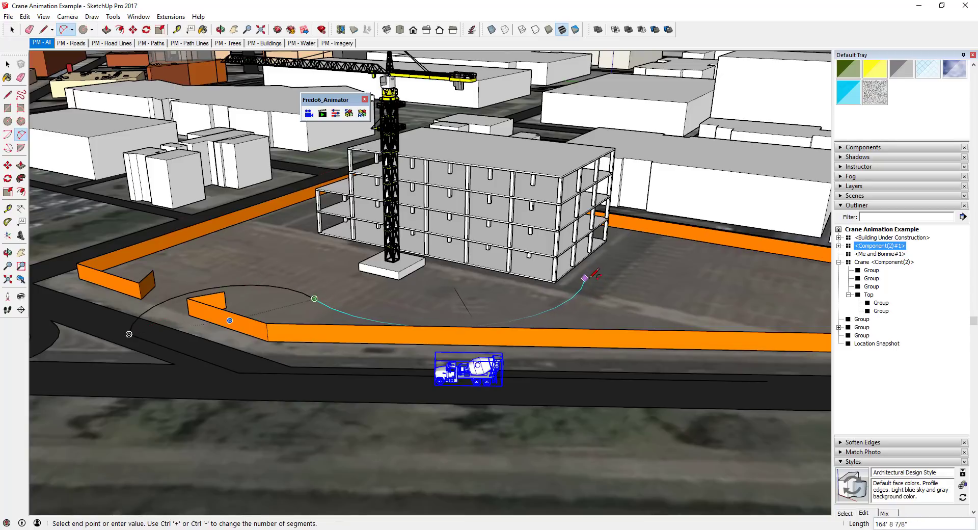
left_click(588, 278)
key("space")
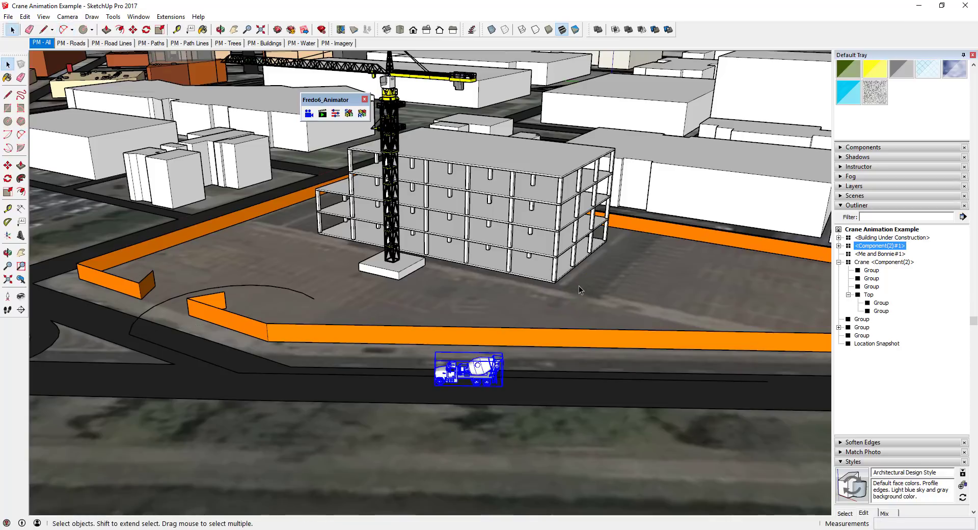
Draw a second arc from the first arc's end around the building's front to its far corner, bulging about 31'
key("a")
left_click(314, 298)
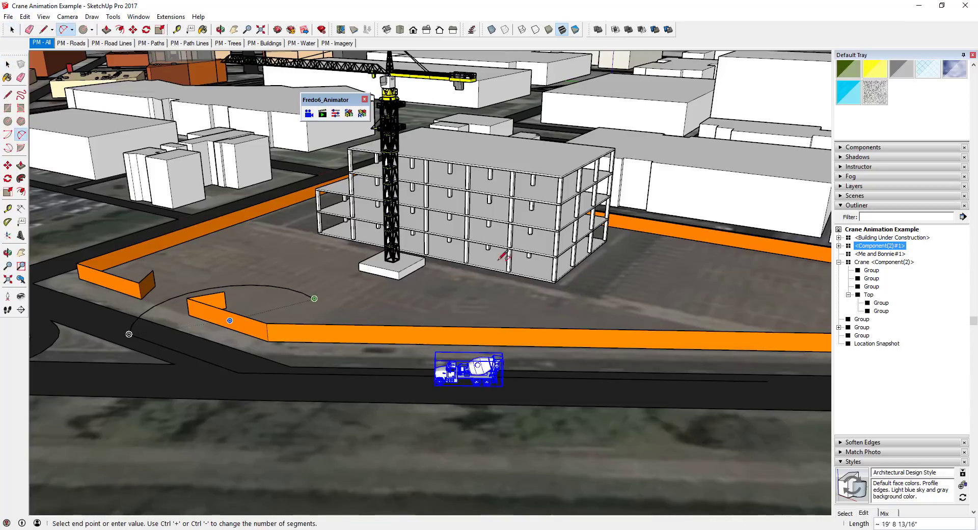
left_click(598, 270)
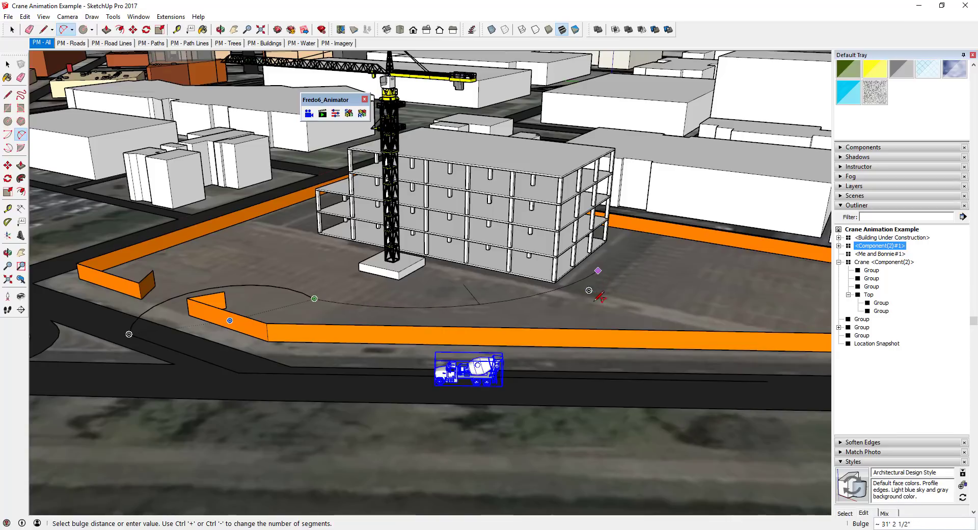
left_click(597, 298)
key("space")
Select the connected road lines and both arcs, and weld them into one continuous curve
left_click(553, 379)
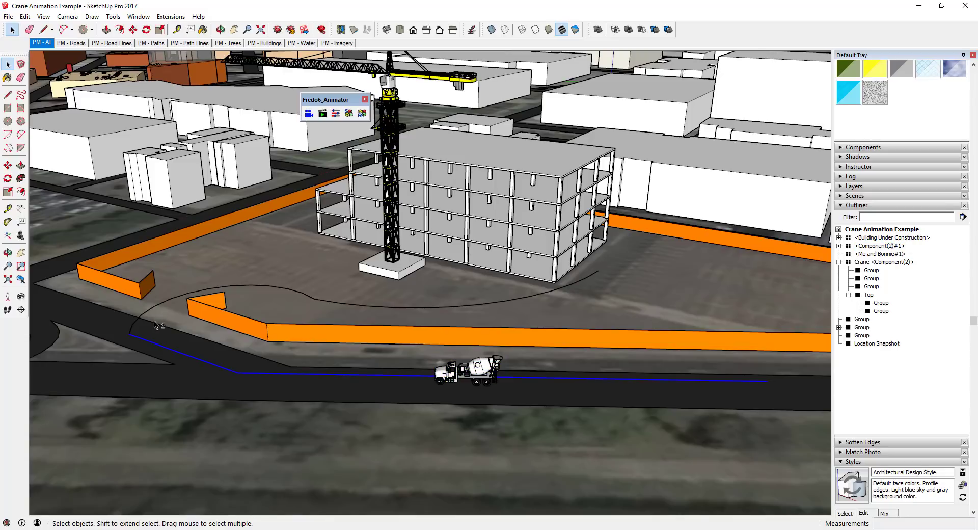
left_click(133, 326, "shift")
left_click(343, 305, "shift")
left_click(171, 16)
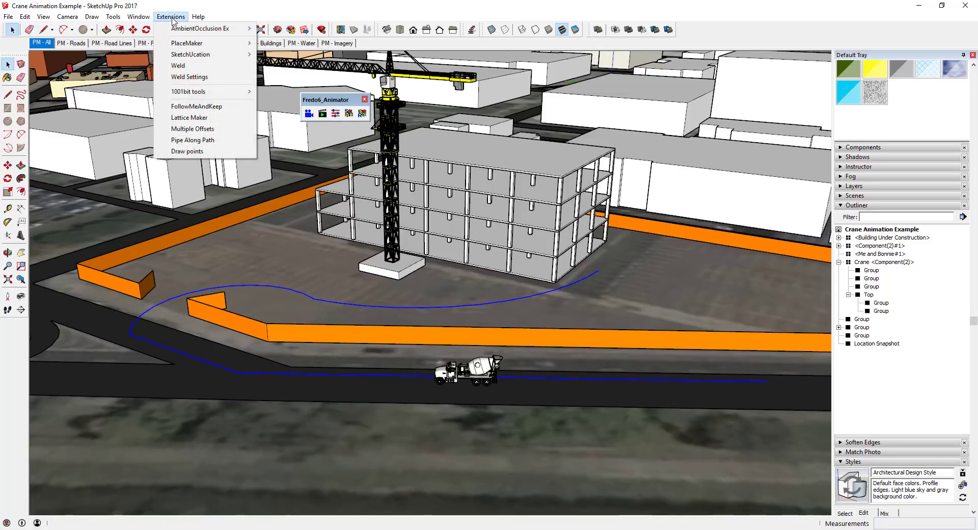
left_click(177, 65)
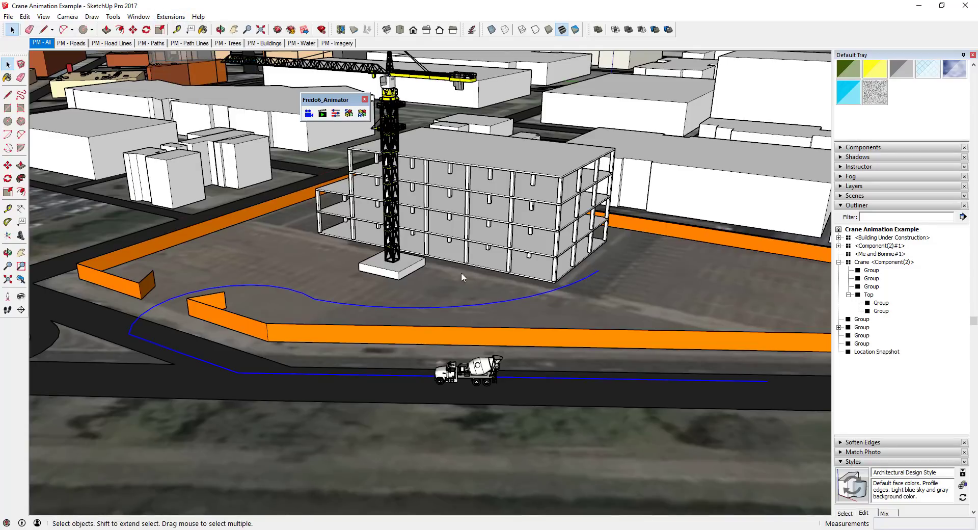
Move the concrete mixer truck along the street to the starting end of the welded path
left_click(476, 379)
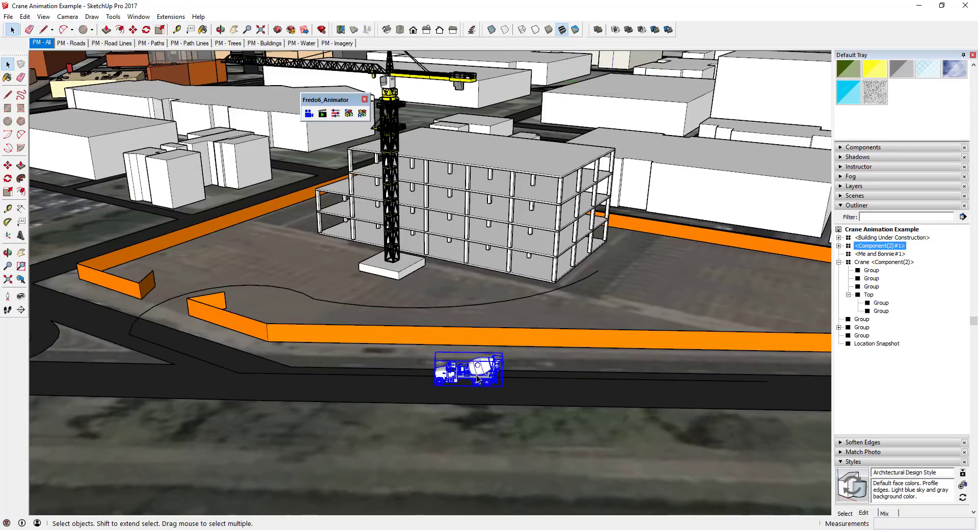
key("m")
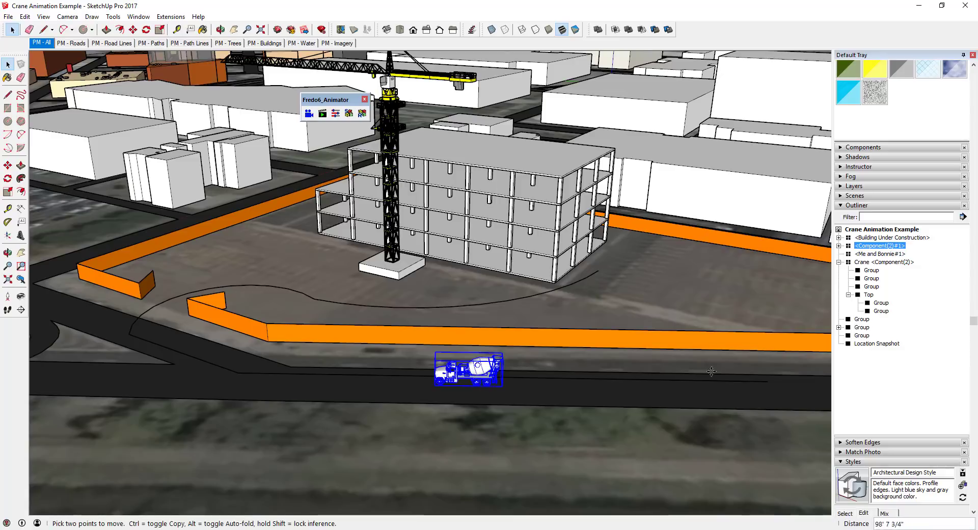
left_click(794, 375)
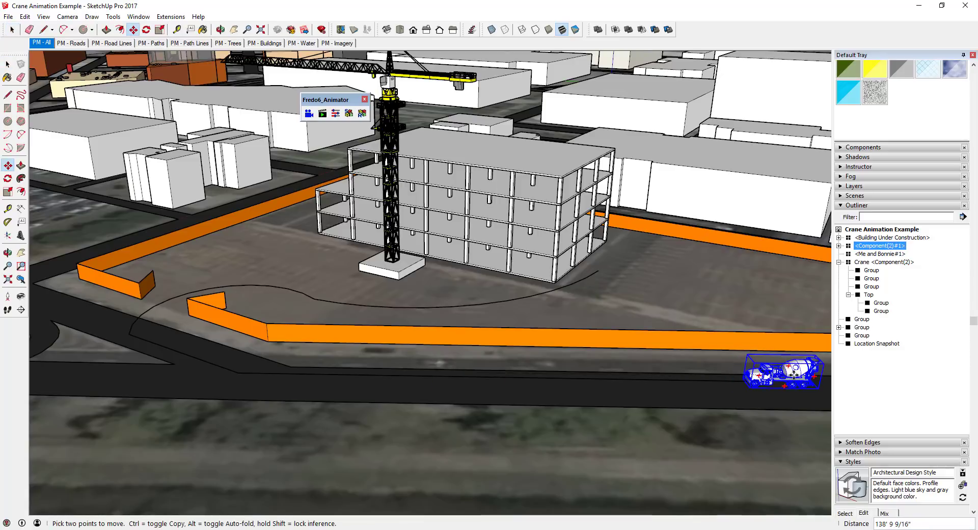
left_click(792, 374)
key("space")
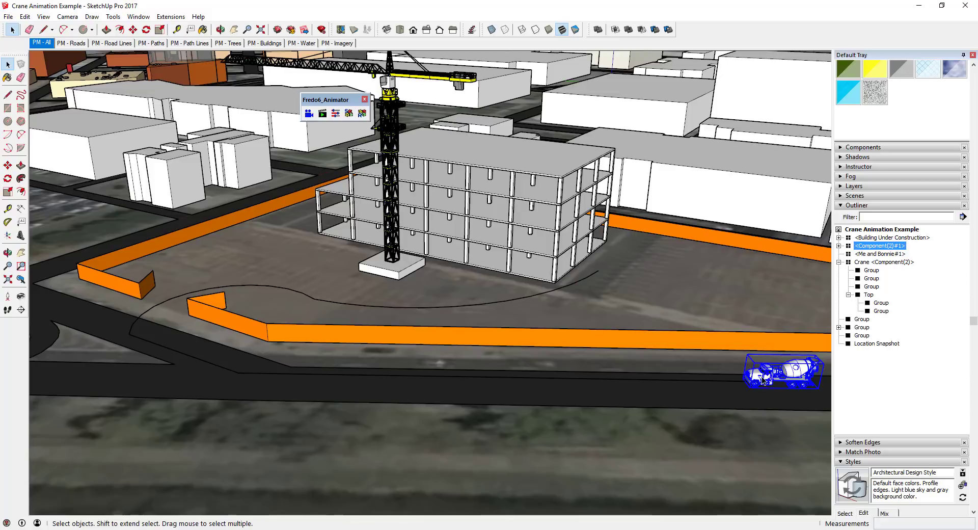
Hide the PM - Buildings and PM - Roads layers, and select the welded path to check it
middle_click_drag(644, 280, 662, 295)
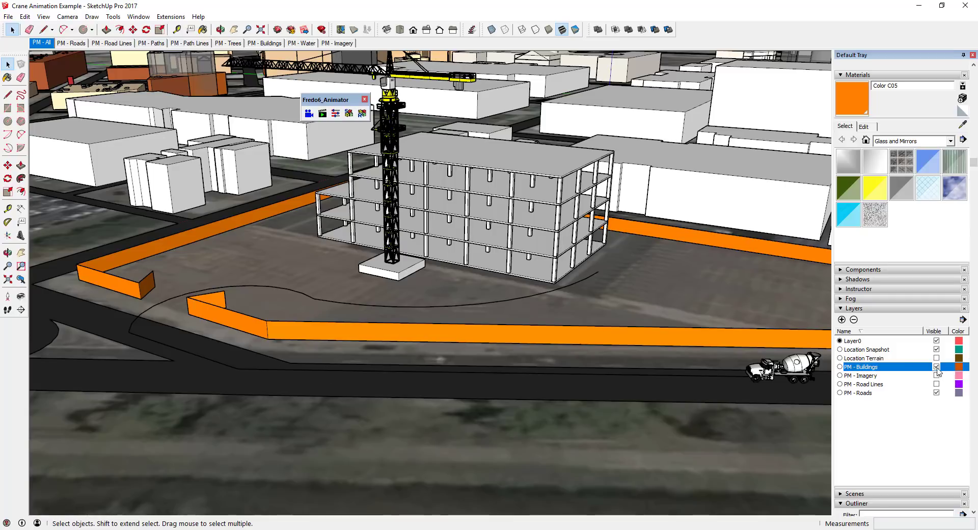
left_click(936, 366)
left_click(936, 392)
middle_click_drag(704, 381, 650, 361)
scroll(650, 360, "up", 5)
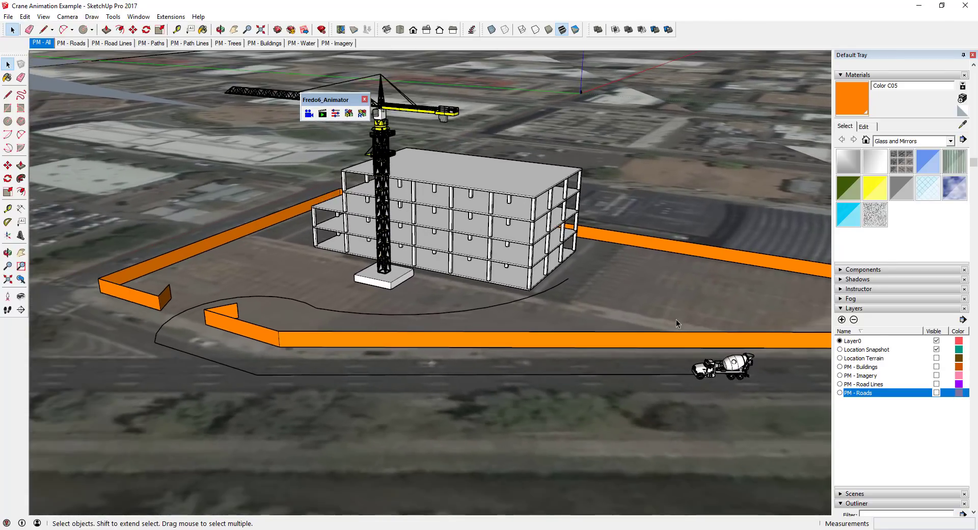
middle_click_drag(676, 319, 686, 310)
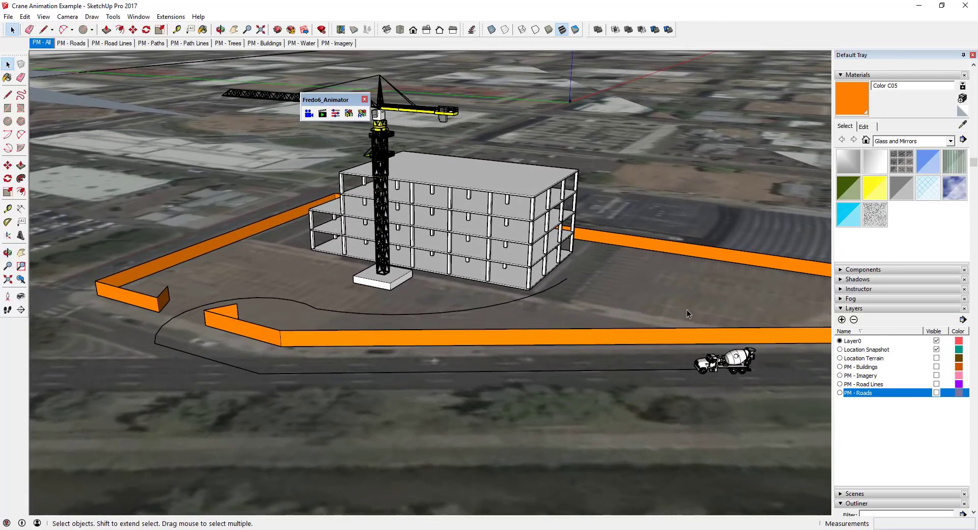
left_click(558, 371)
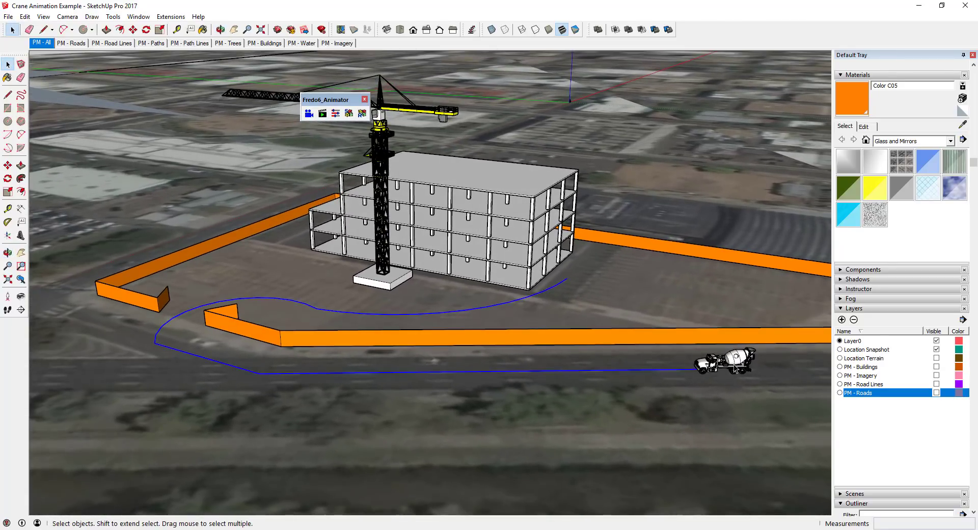
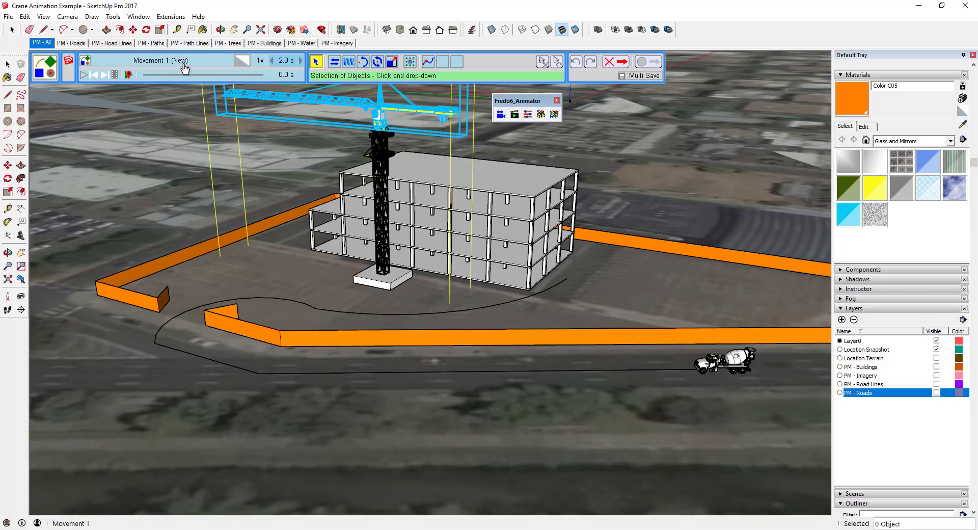
Name the new movement Truck Driving and make it a path movement lasting 8.0 s
left_click(156, 59)
type("Truck Driving")
key("Return")
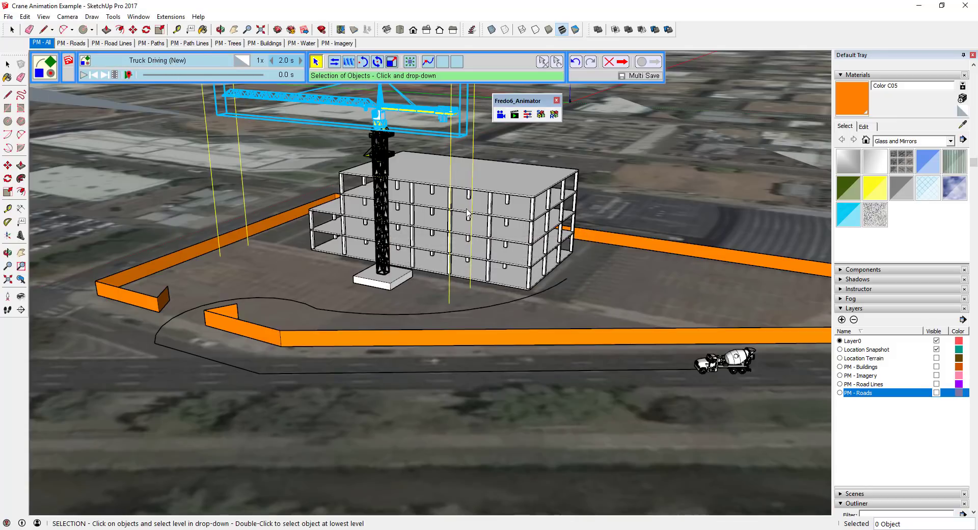
left_click(428, 64)
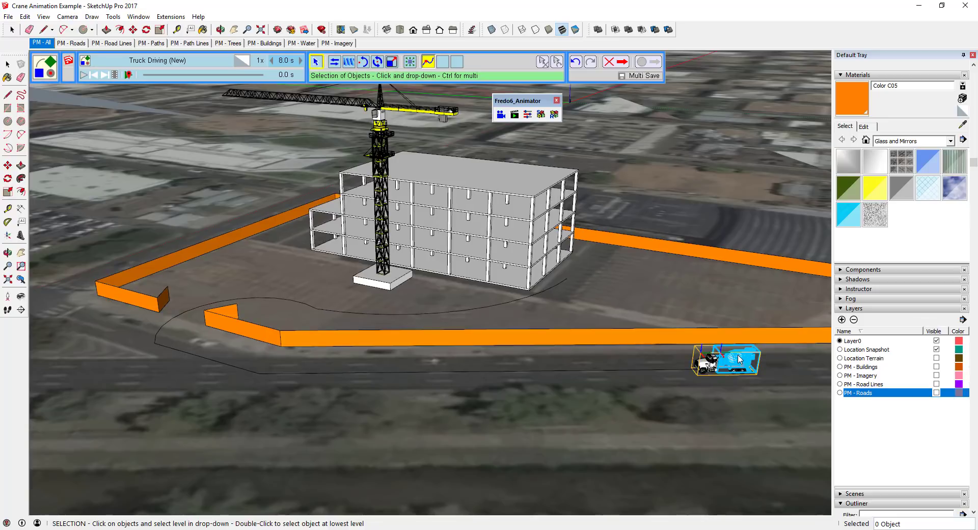
Assign the whole truck component, Component(2)#1, to the movement and use the welded curve as its path
left_click(700, 374)
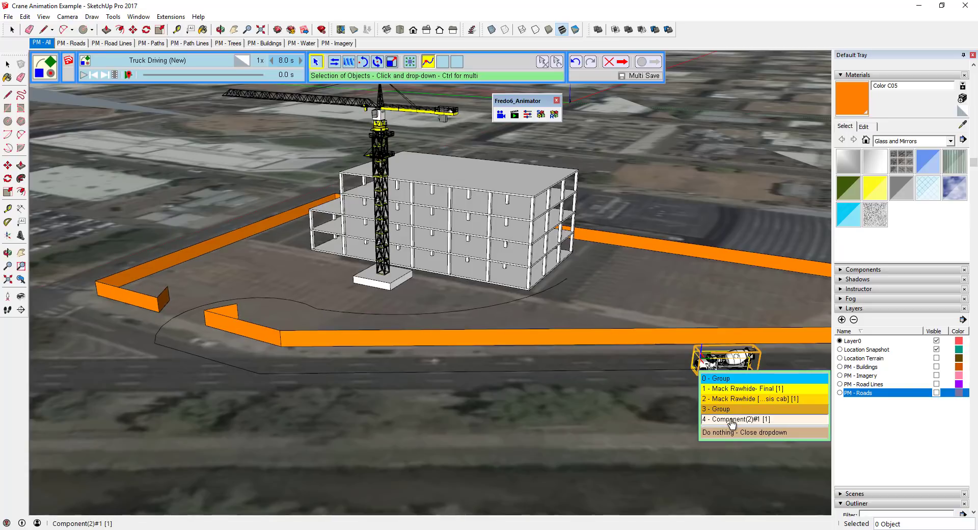
left_click(730, 421)
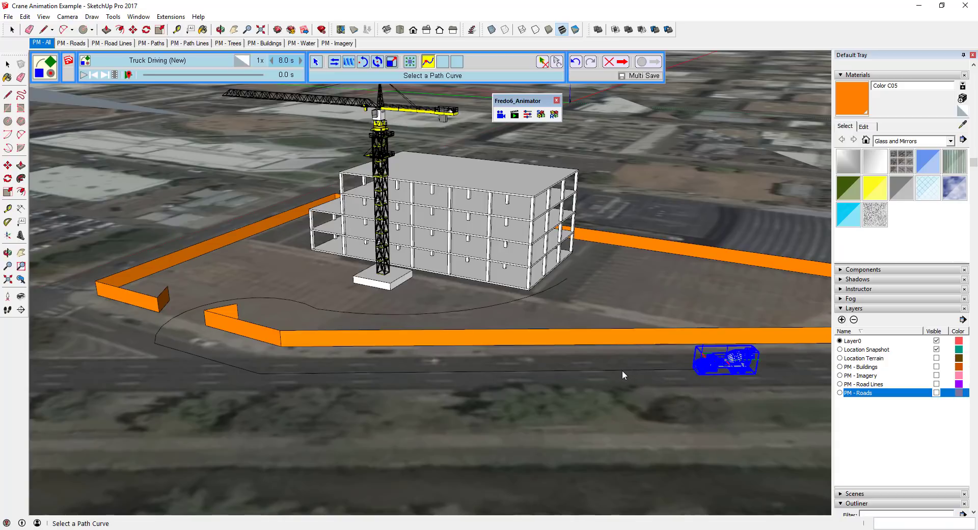
left_click(381, 313)
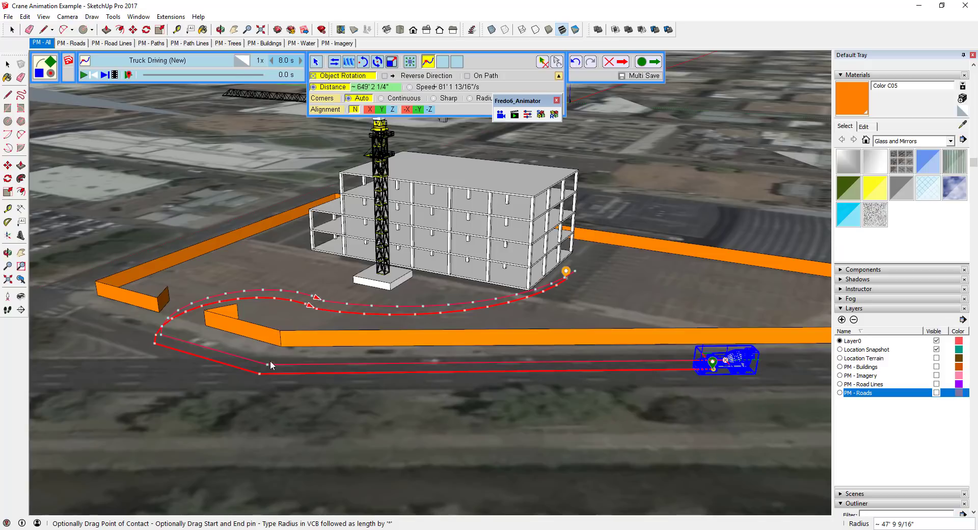
Preview the truck's drive along the path at several times and in full playback, and save the movement to the film
mouse_move(153, 77)
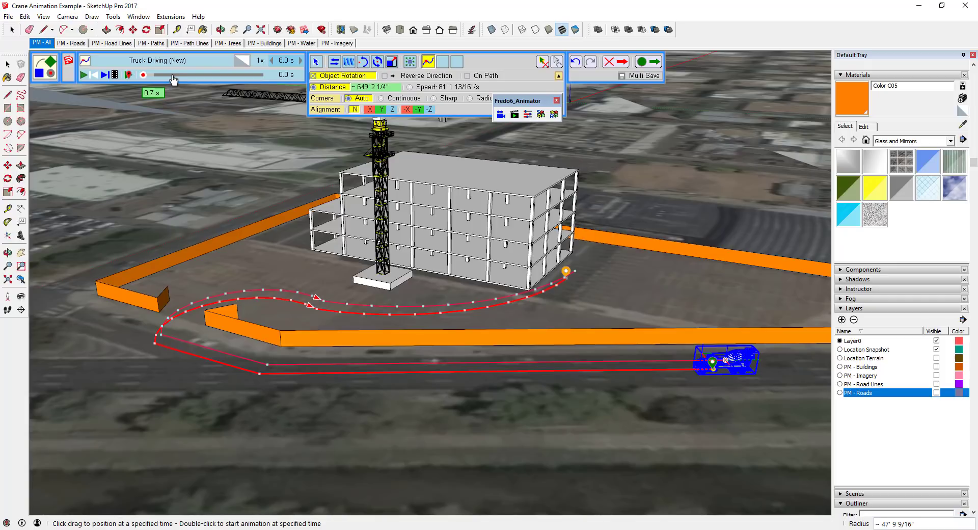
left_click(172, 76)
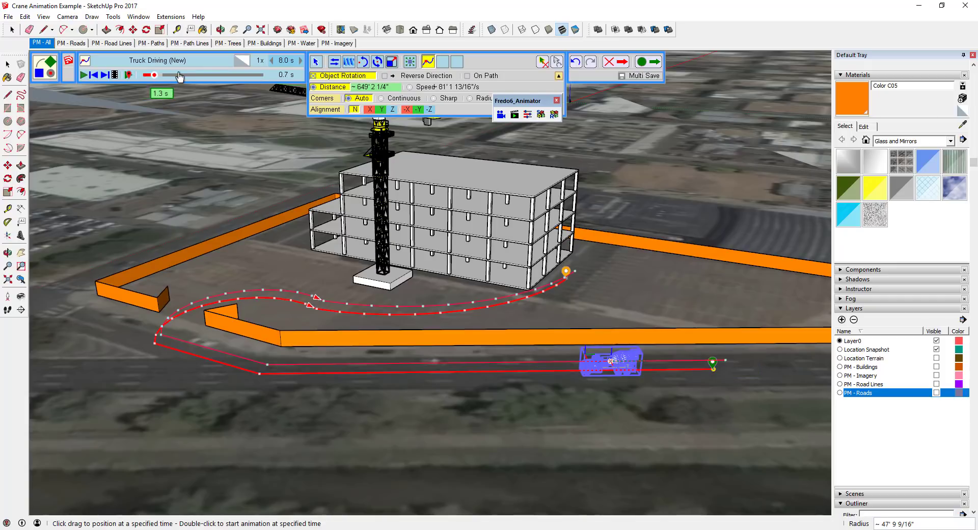
left_click(196, 76)
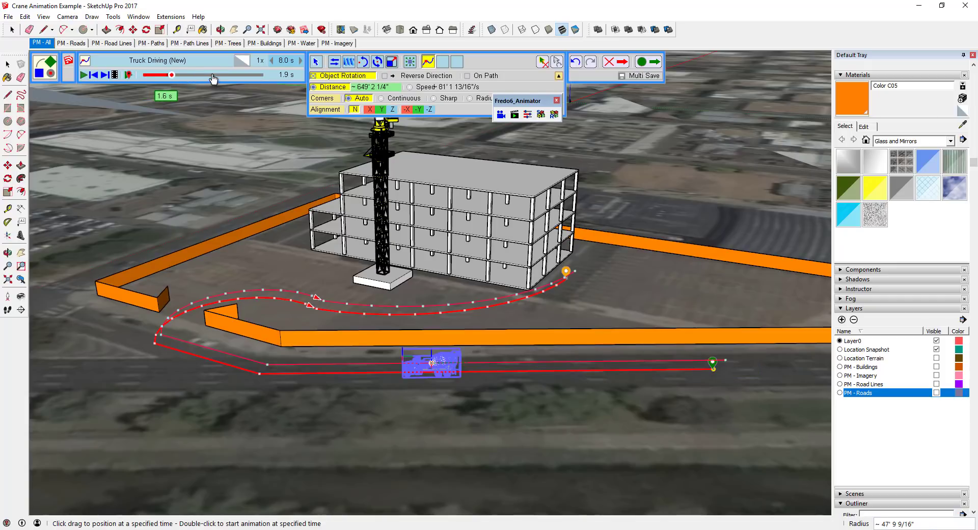
left_click(83, 76)
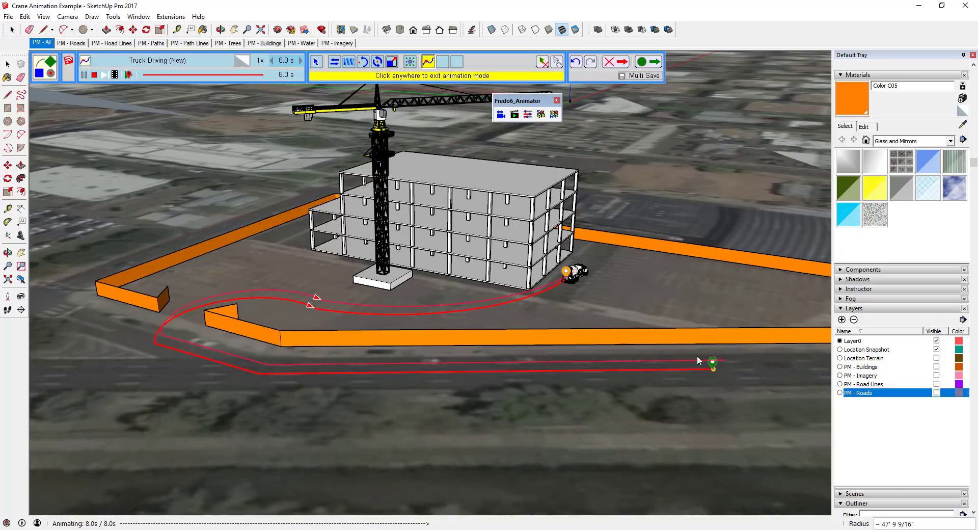
left_click(183, 309)
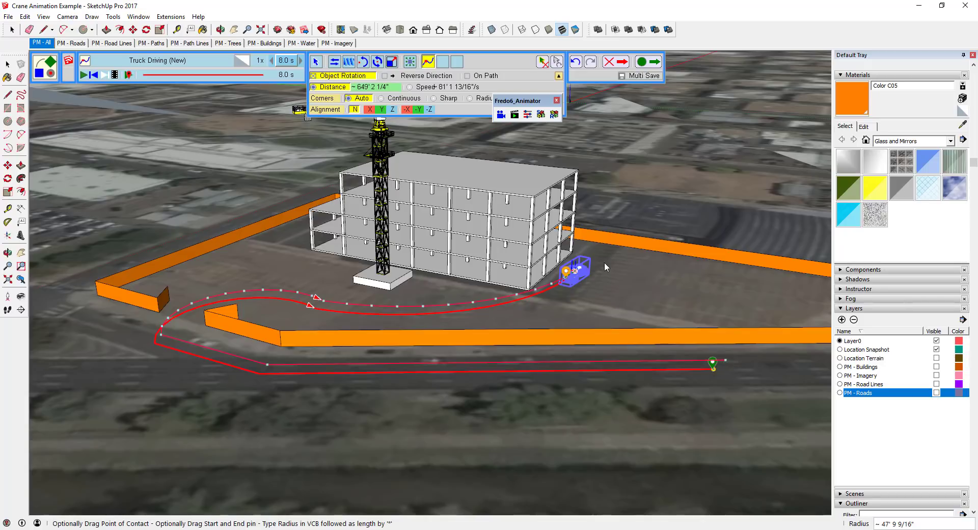
left_click(648, 66)
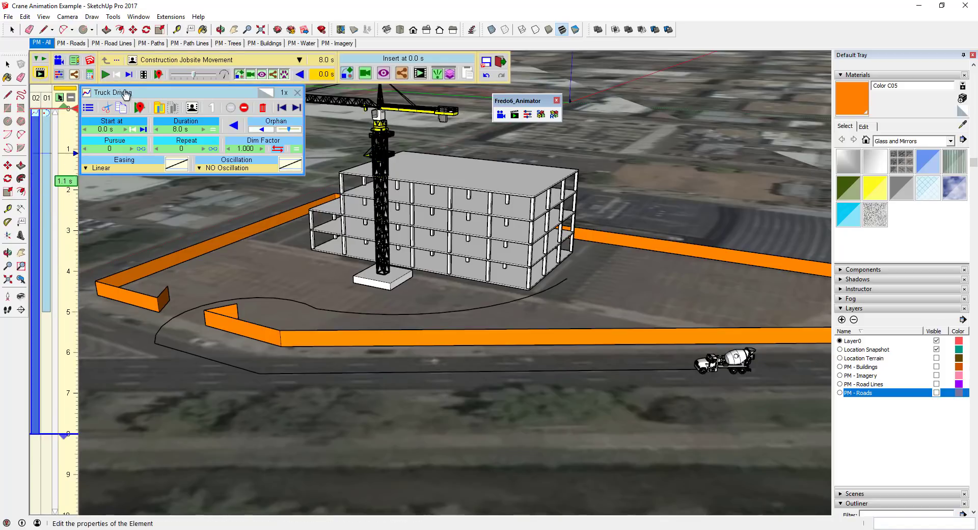
Play the film with the truck's drive, and clear the Fredo6_Animator toolbar and the Truck Driving properties away from the crane
left_click(105, 76)
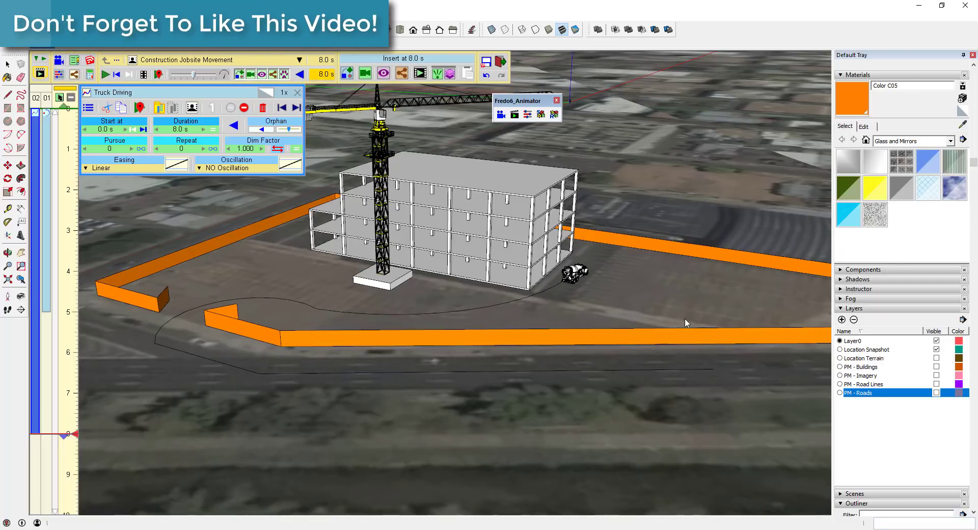
scroll(896, 436, "down", 1)
scroll(896, 433, "down", 1)
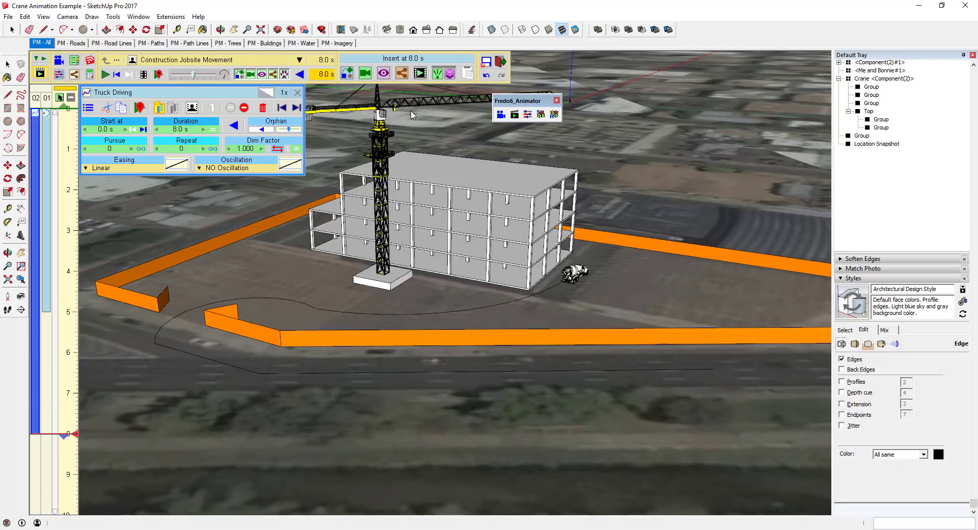
left_click_drag(515, 100, 707, 87)
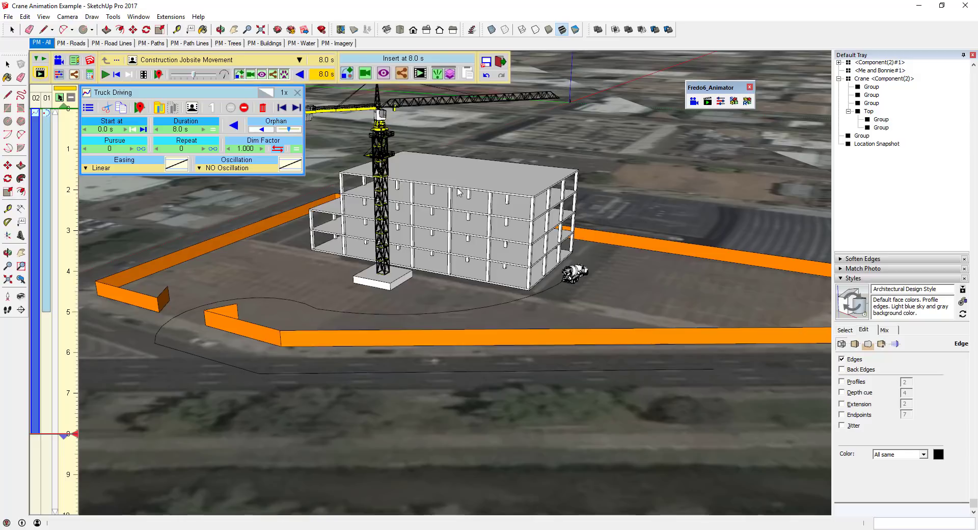
left_click(408, 106)
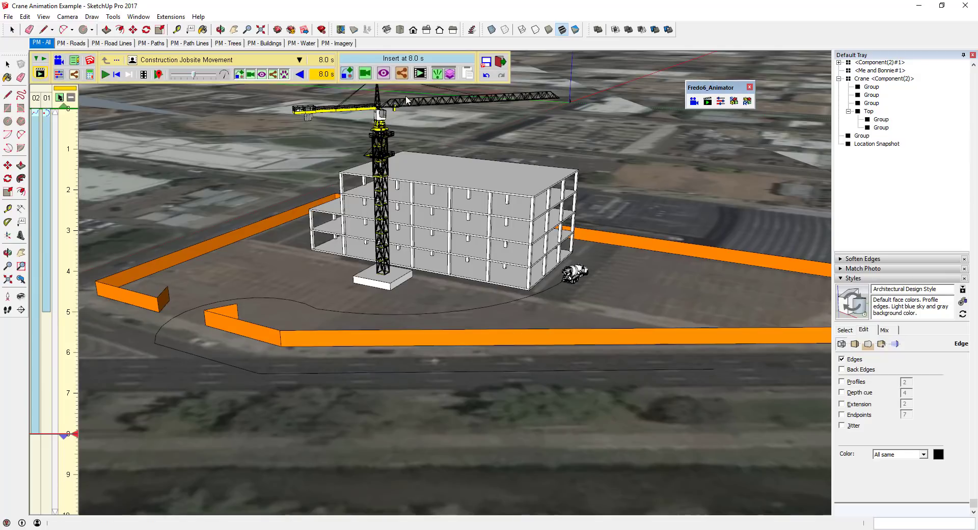
Insert the existing Crane Rotation movement into the film a second time, starting at 5.0 s
left_click(64, 319)
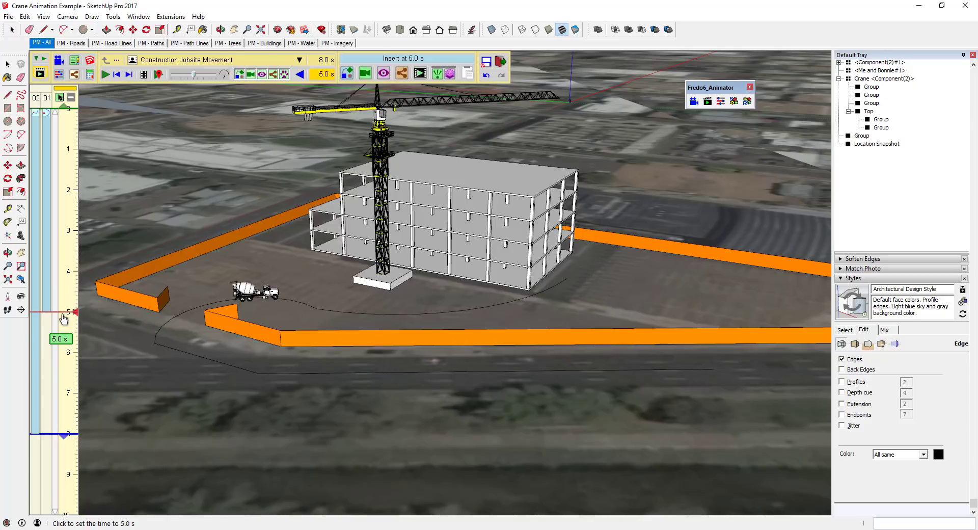
left_click(348, 75)
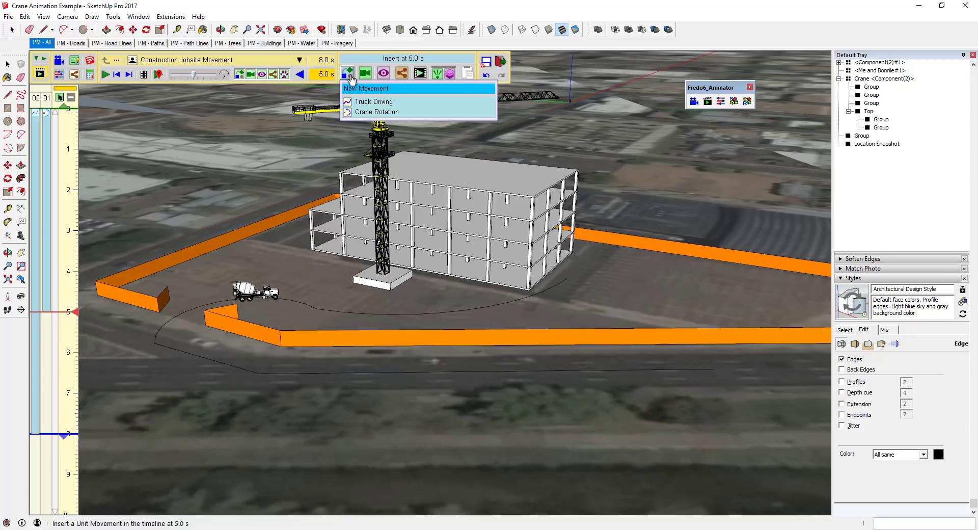
left_click(375, 113)
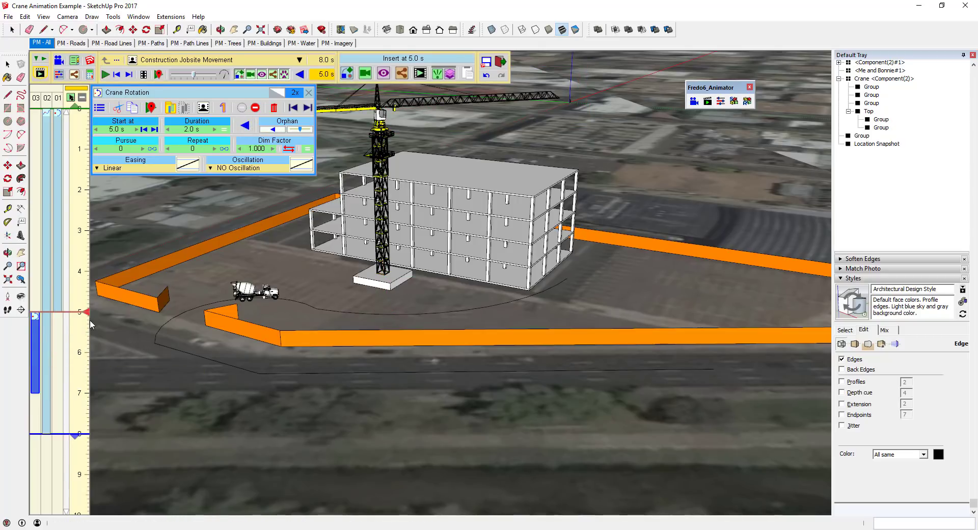
Preview the second crane rotation by playing from 4.3 s and checking the scene at 5.8 s and 6.4 s
left_click(80, 288)
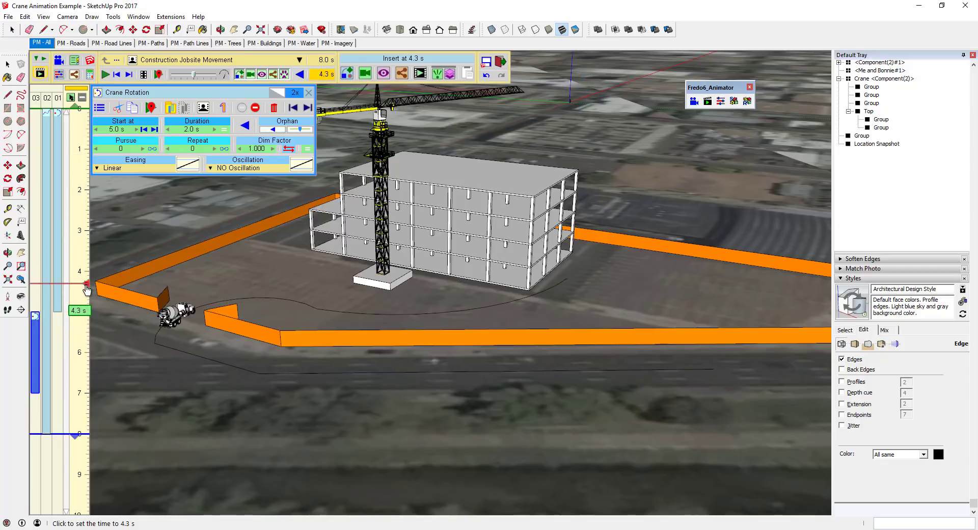
left_click(105, 75)
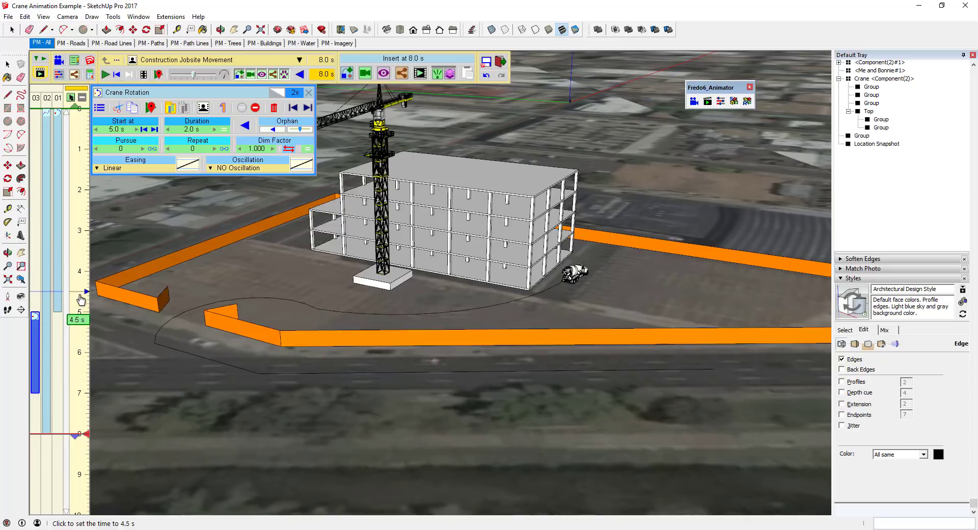
left_click(80, 345)
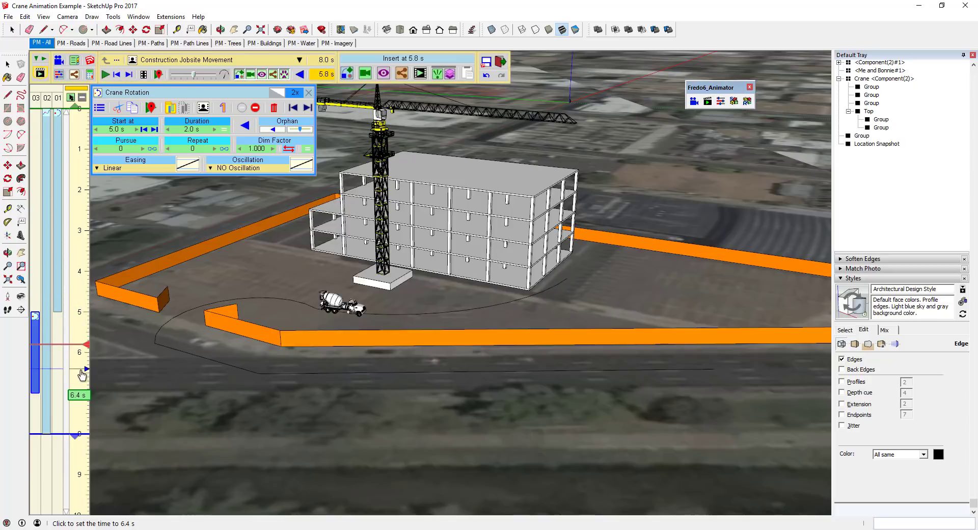
left_click(81, 372)
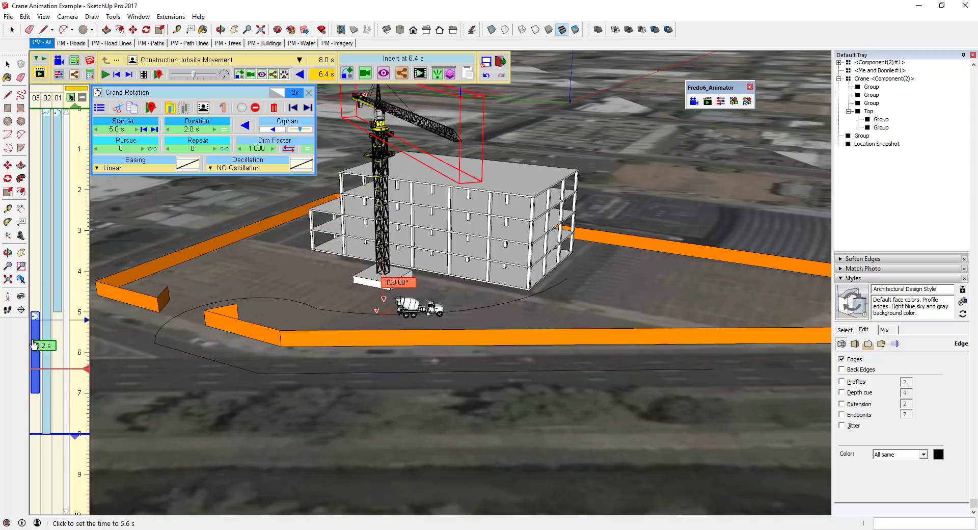
Reverse the direction of the second Crane Rotation movement and check the crane's position at several times from 4.5 s on
left_click(246, 127)
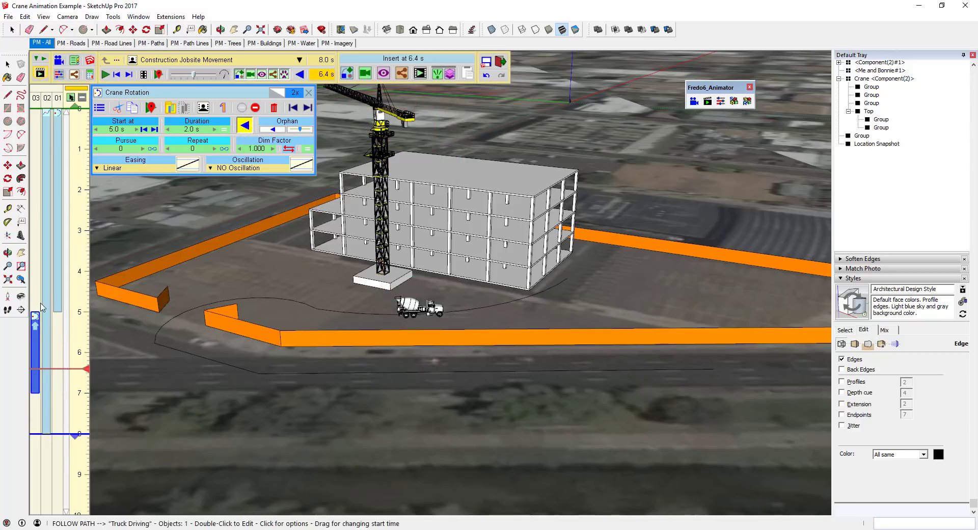
left_click(82, 294)
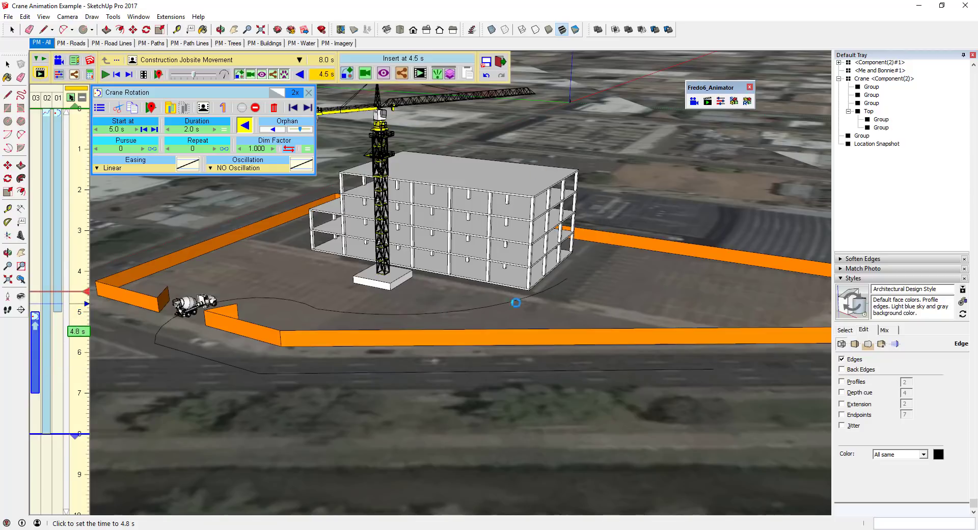
left_click(80, 318)
left_click(77, 331)
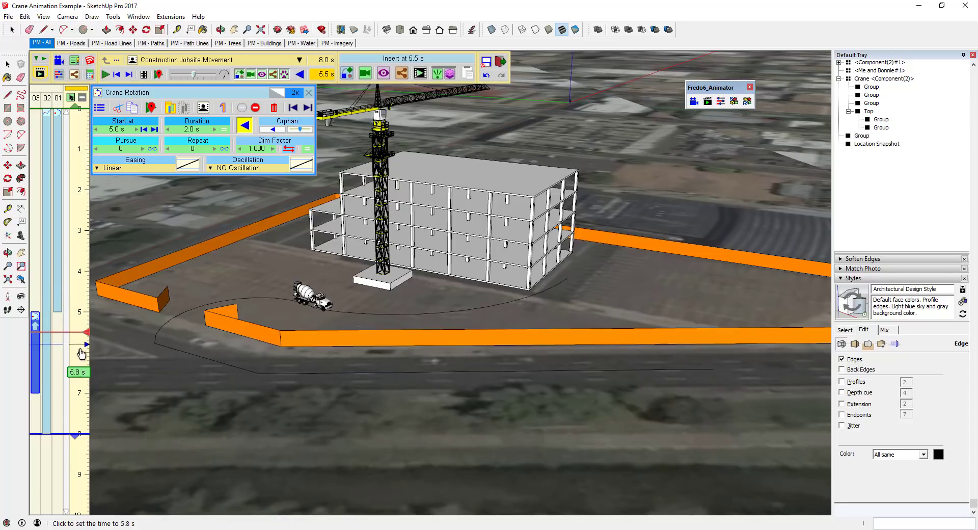
left_click(80, 365)
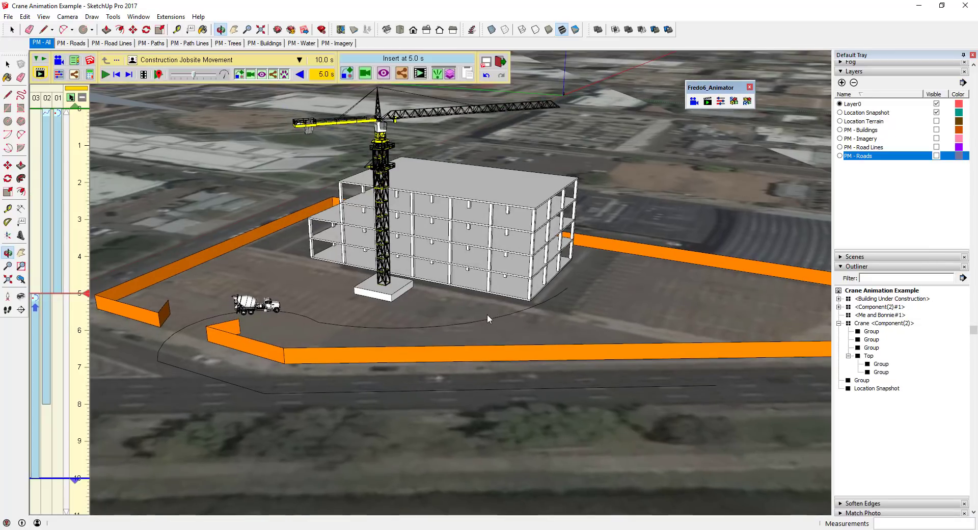
Exit temporarily from the Animator to SketchUp, hide the truck's path curve, and return to the Animator
left_click(487, 315)
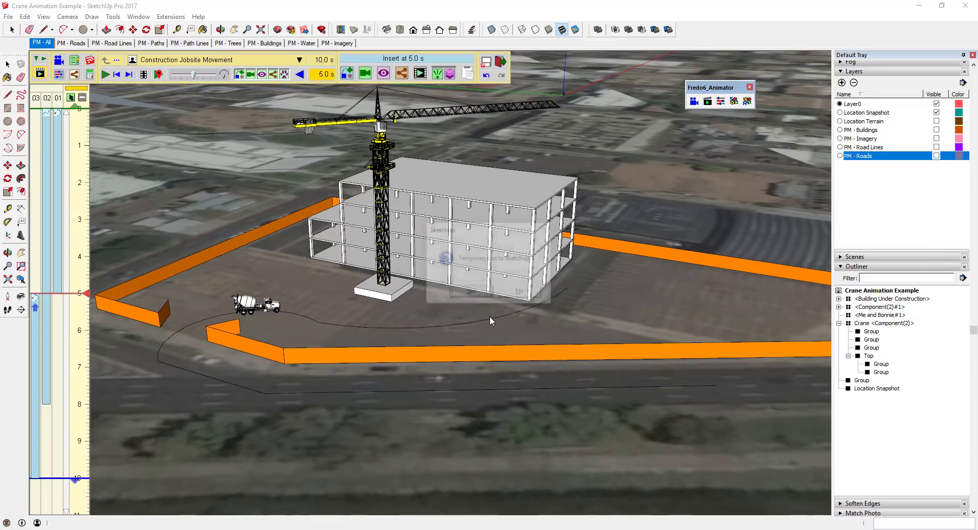
left_click(469, 292)
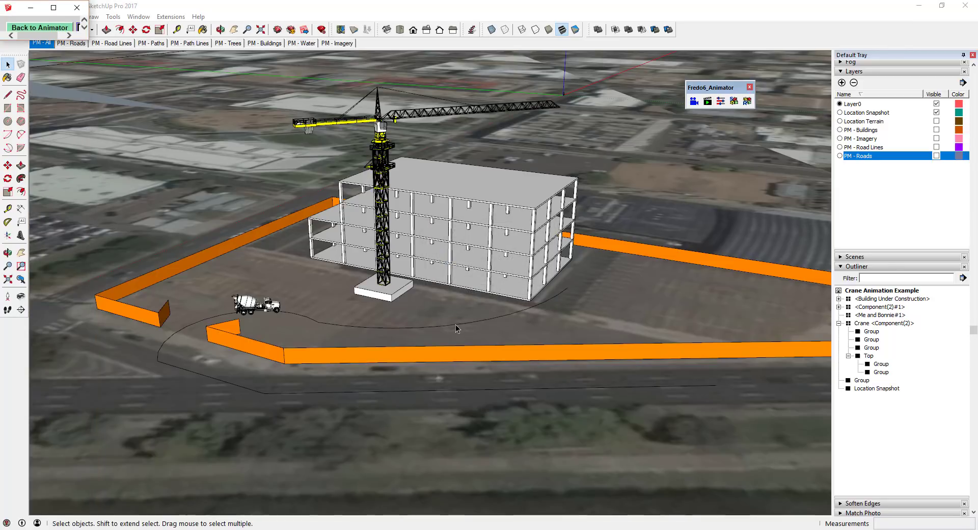
left_click(455, 325)
right_click(454, 325)
left_click(485, 355)
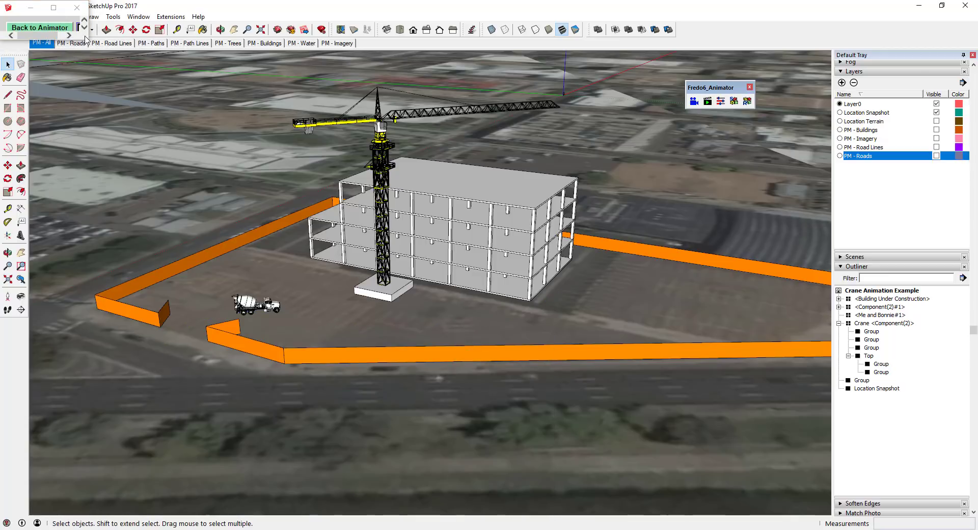
left_click(51, 27)
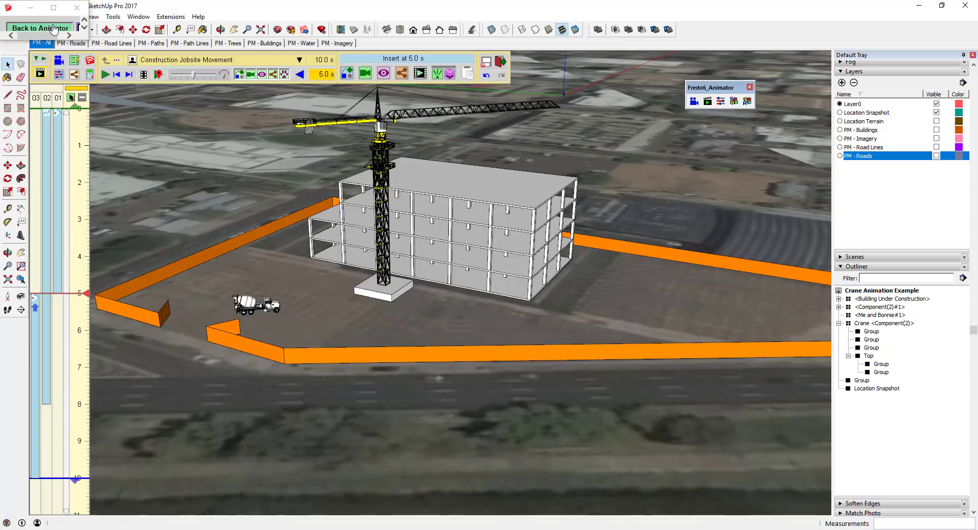
Preview the combined truck and crane motion at several times between 0.3 s and 8.5 s
left_click(83, 126)
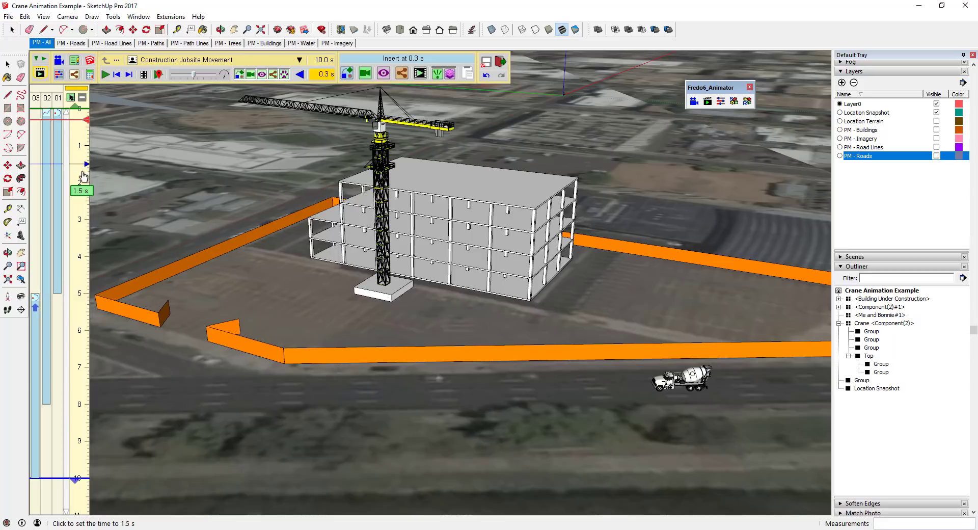
left_click(78, 223)
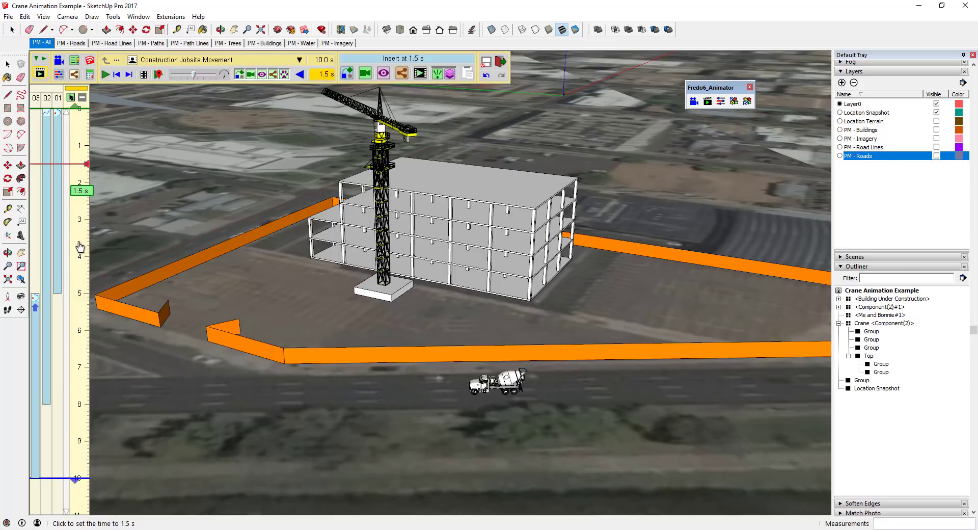
left_click(78, 257)
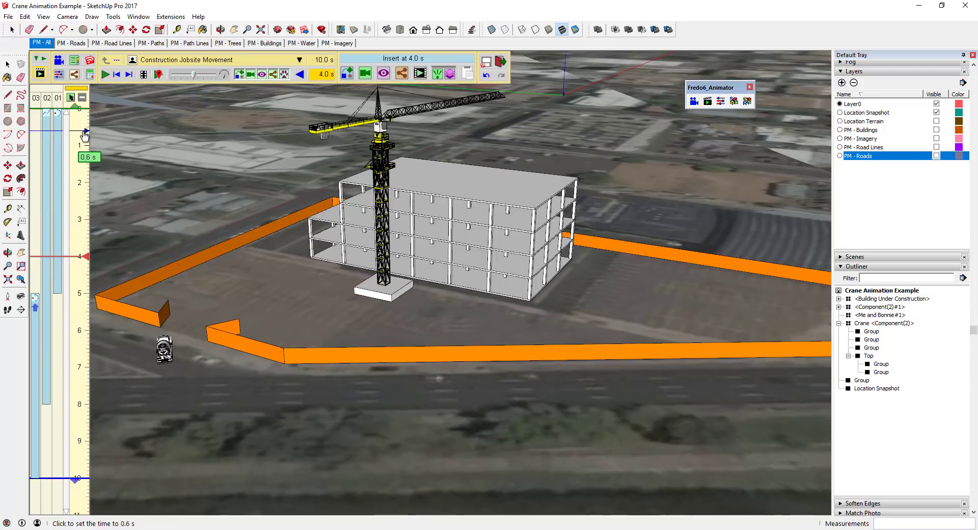
left_click(83, 201)
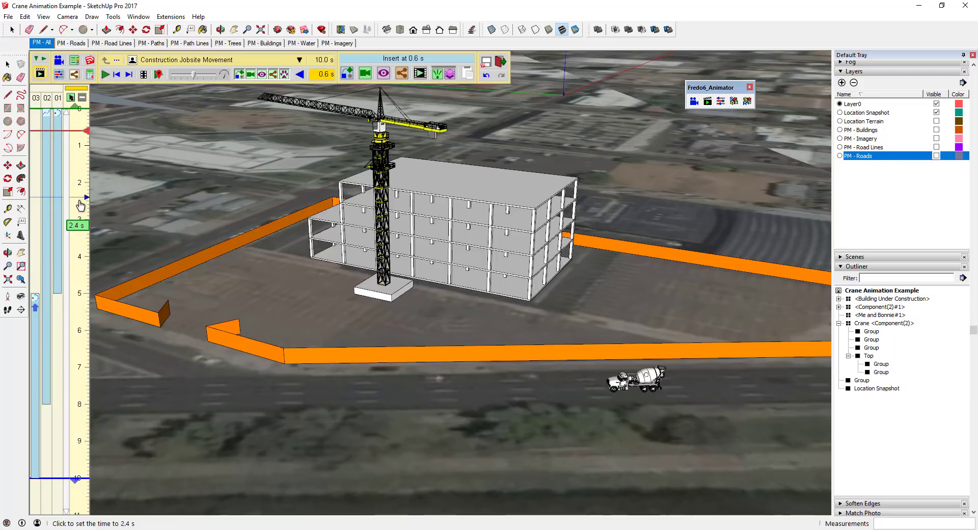
left_click(76, 280)
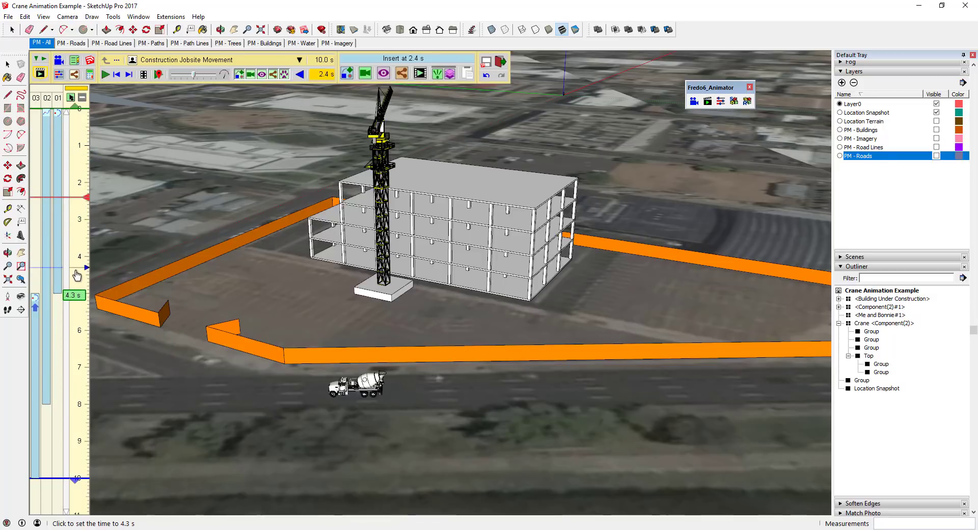
left_click(77, 422)
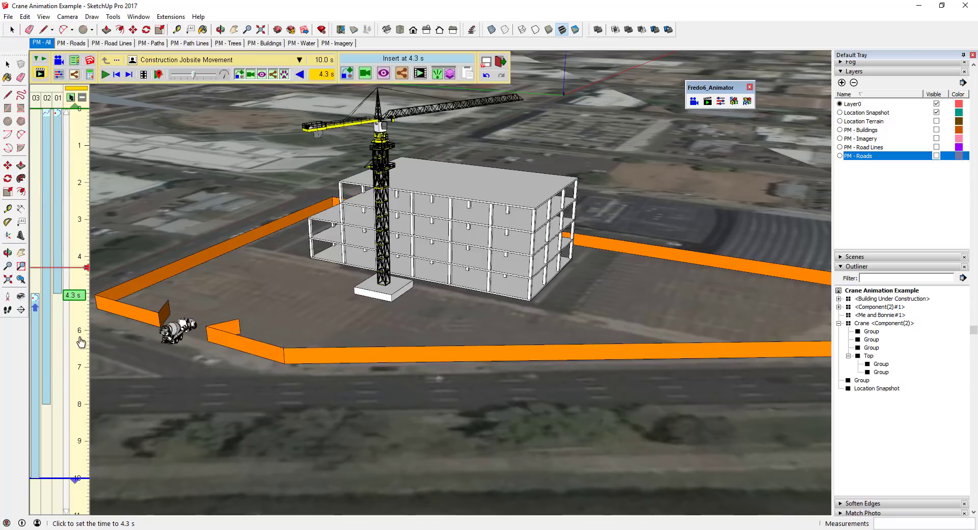
Reframe the jobsite from farther away and make the PM - Roads and PM - Buildings layers visible
middle_click_drag(584, 288, 460, 139)
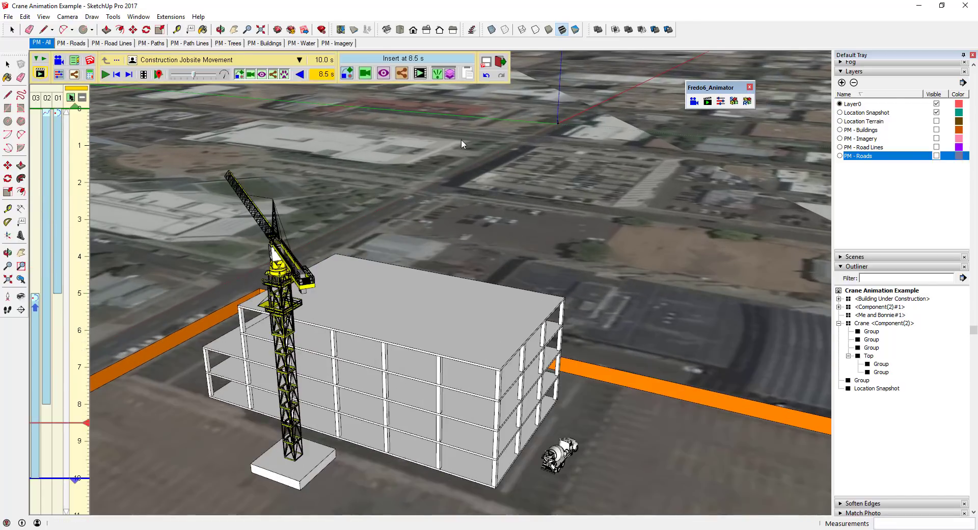
scroll(461, 143, "down", 5)
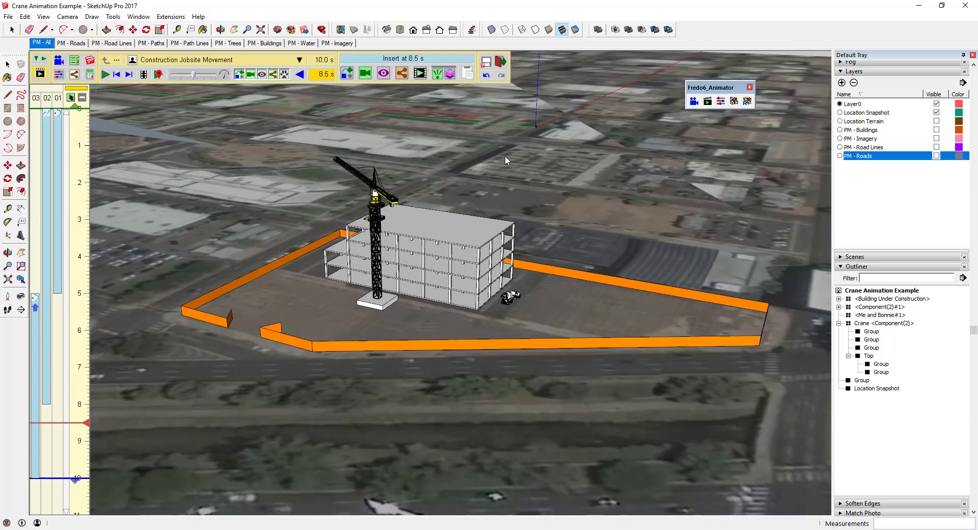
scroll(501, 161, "up", 2)
scroll(487, 178, "down", 2)
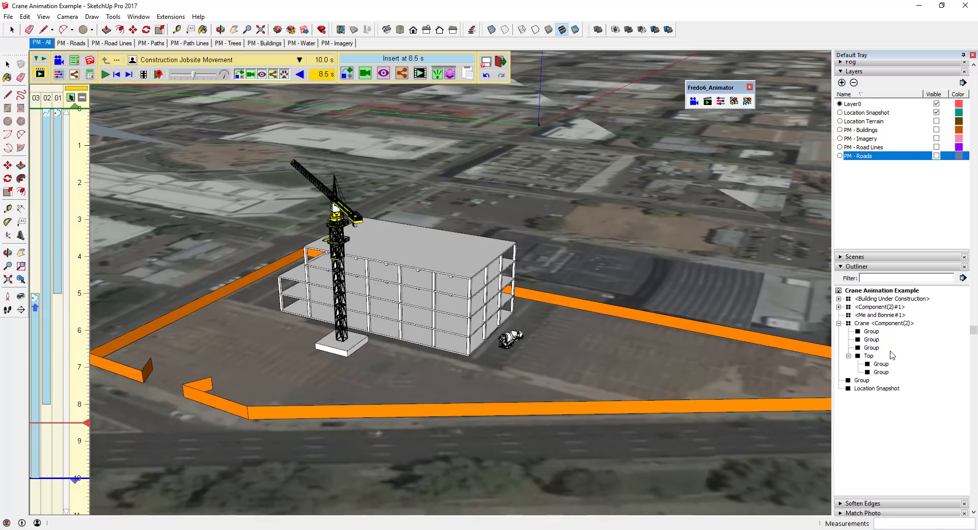
left_click(936, 156)
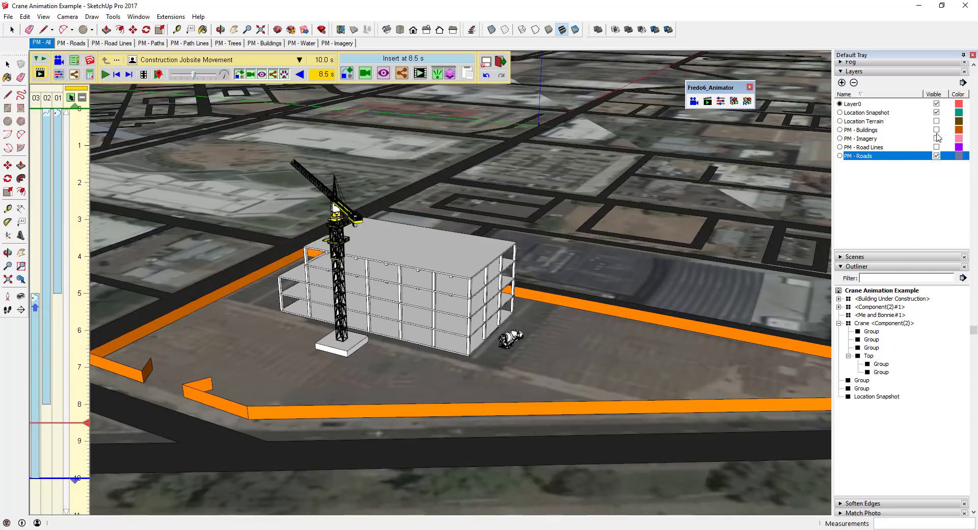
left_click(937, 130)
left_click(936, 130)
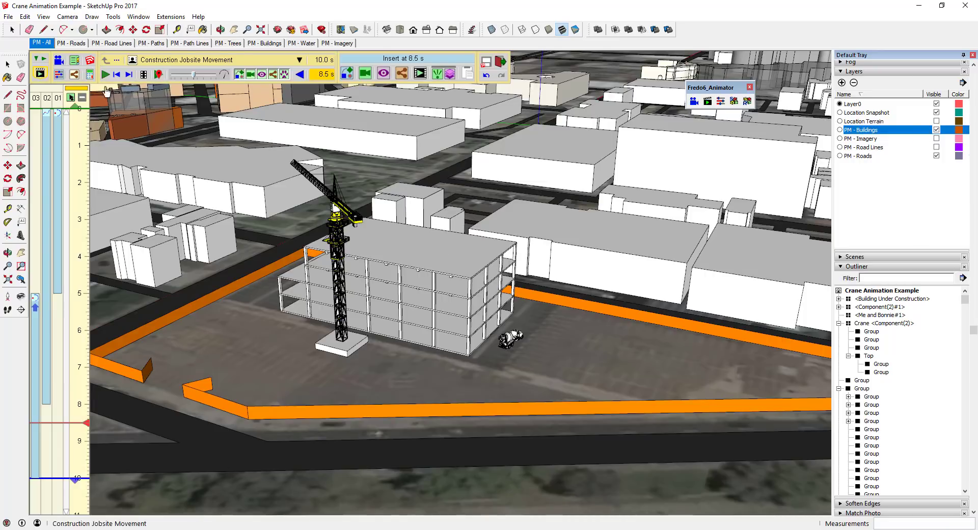
Open the video generation settings for the film, with MP4 among the output formats and a frame rate of 25 f/s
left_click(143, 76)
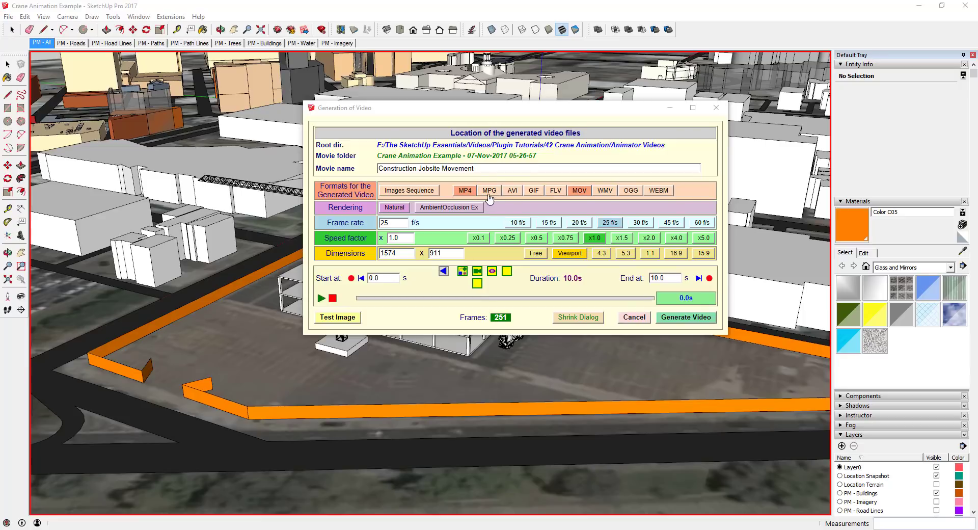
left_click(462, 194)
left_click(462, 192)
left_click(600, 226)
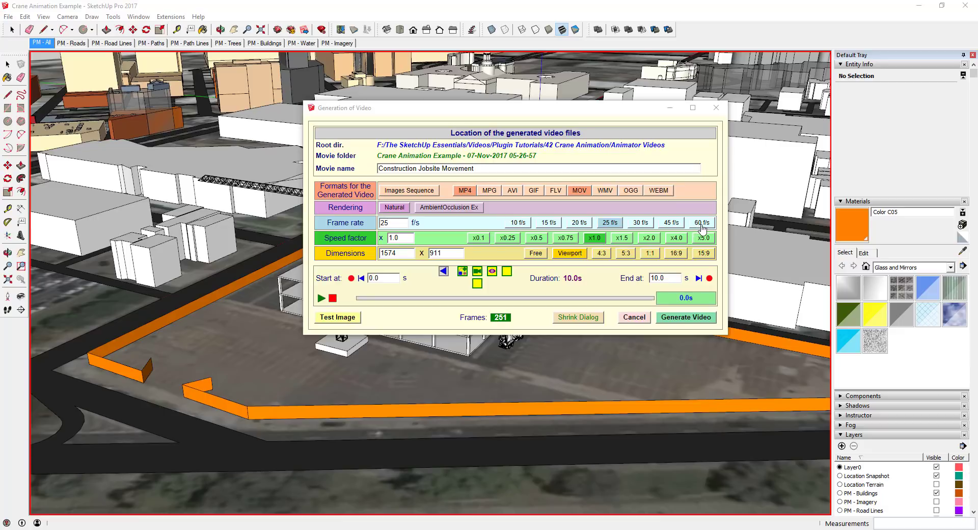